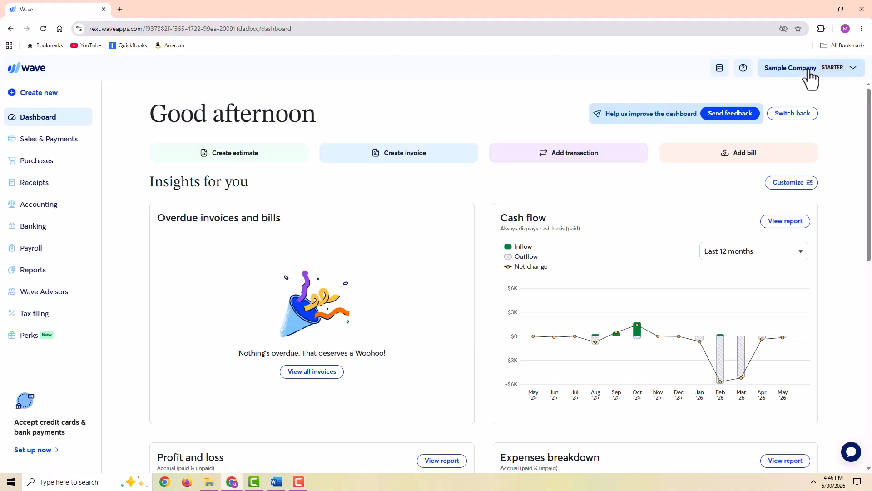
# Step: Open the sales tax settings of the Sample Company business
pyautogui.click(809, 70)
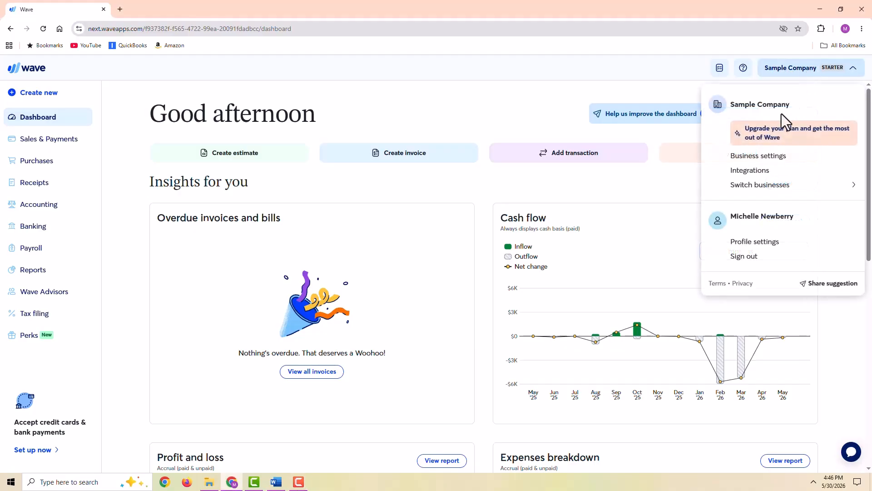
pyautogui.click(758, 159)
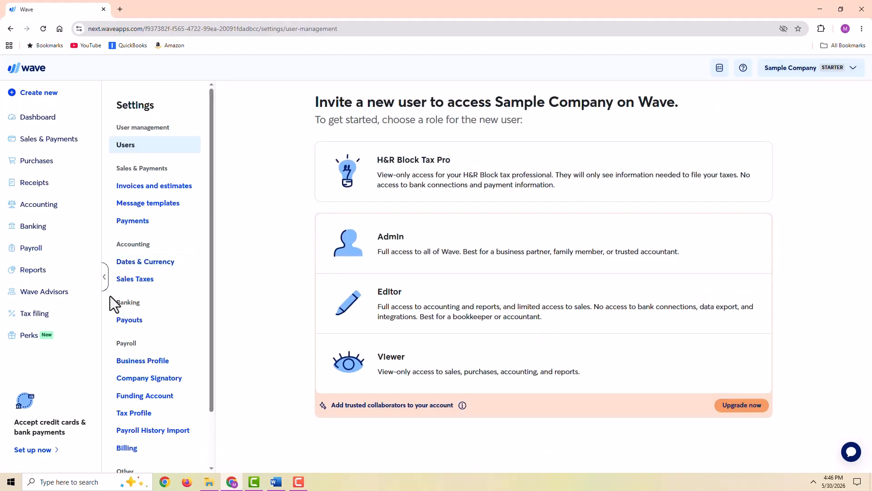
pyautogui.click(144, 282)
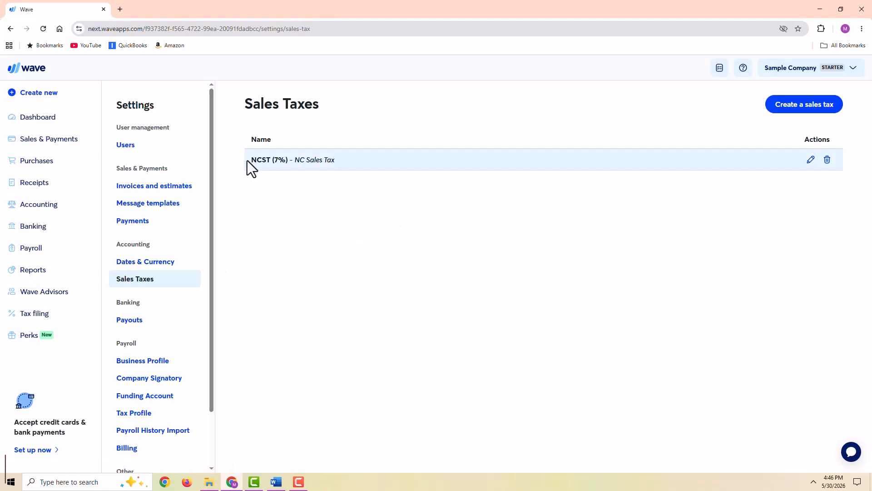
# Step: Review the details and rate history of the existing NC Sales Tax, and leave without saving
pyautogui.click(811, 161)
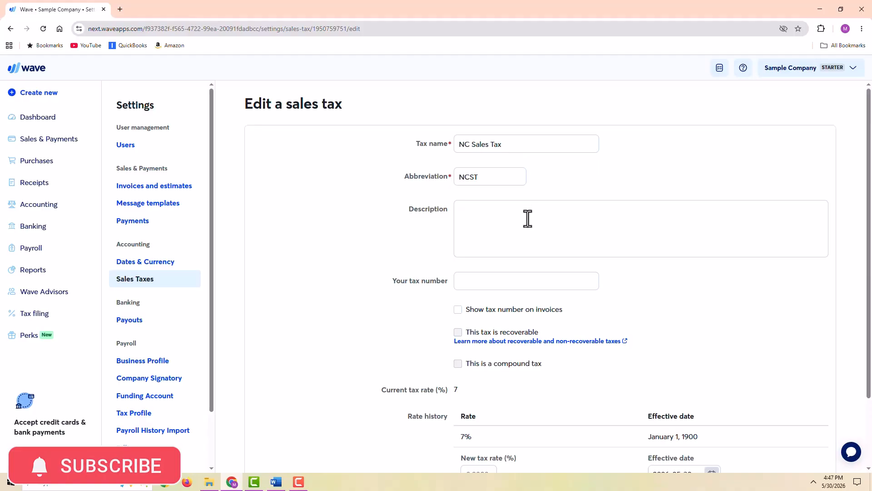
pyautogui.scroll(-1, 544, 204)
pyautogui.scroll(-2, 544, 204)
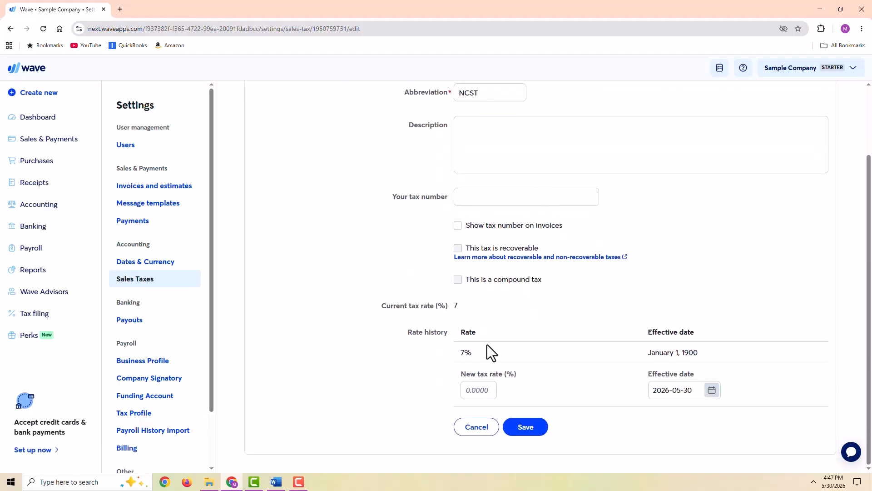
pyautogui.click(478, 435)
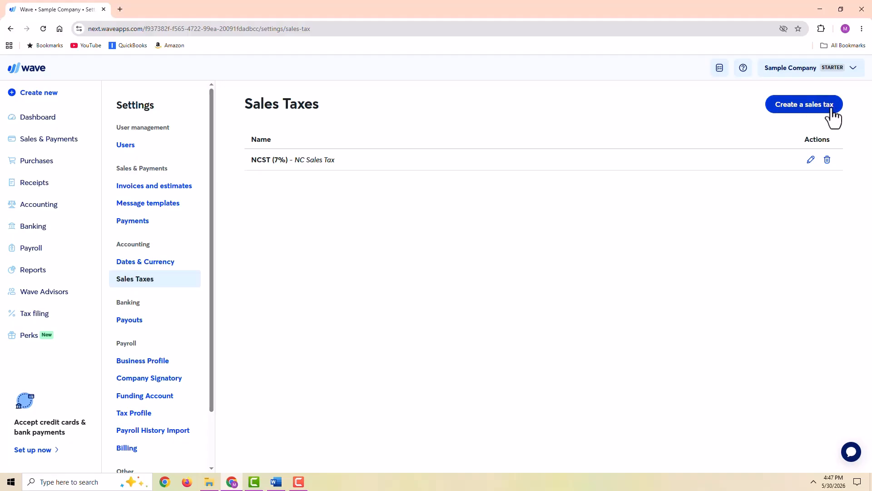
# Step: Start a new sales tax named SC Sales Tax with abbreviation SCST and mark it as not recoverable
pyautogui.click(807, 108)
pyautogui.click(505, 149)
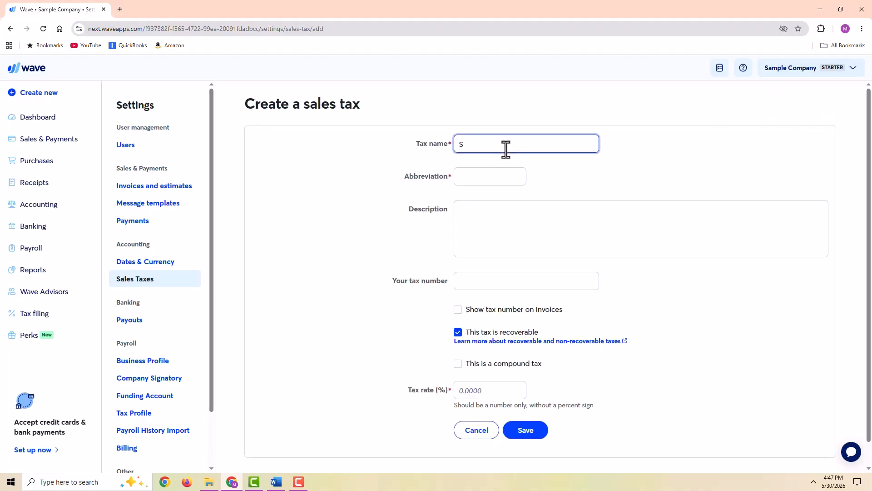
pyautogui.write('SC Sales Tax')
pyautogui.click(481, 176)
pyautogui.write('SCST')
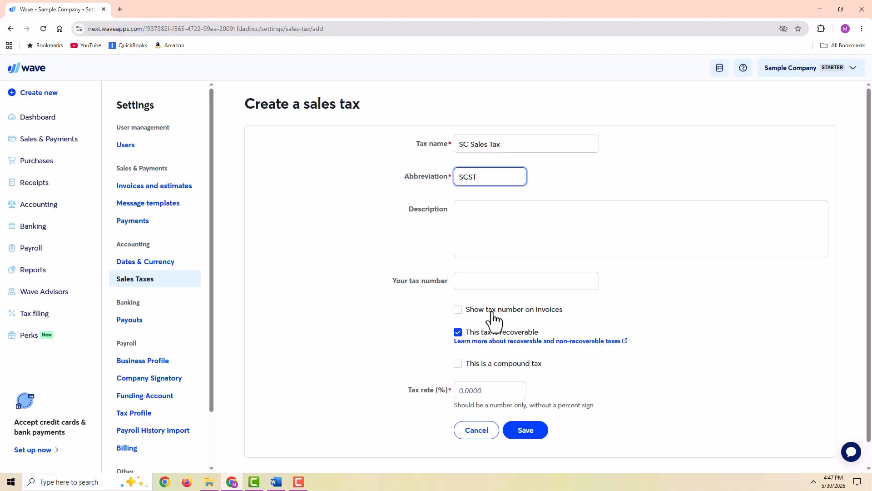
pyautogui.click(458, 332)
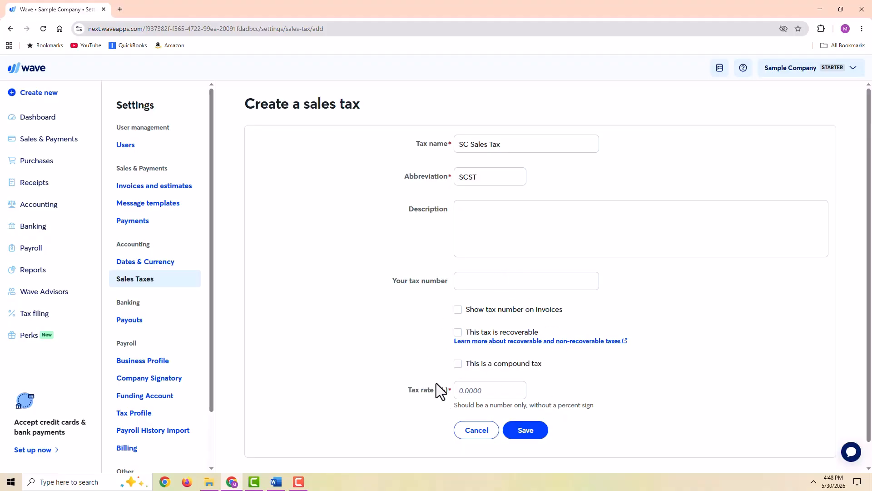
# Step: Read the help article on recoverable versus non-recoverable taxes and return to the sales tax form
pyautogui.click(543, 341)
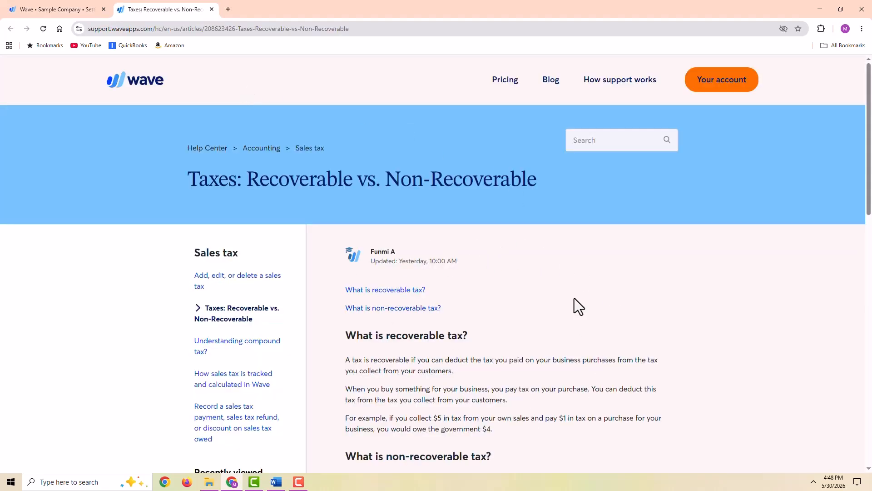
pyautogui.scroll(-2, 568, 272)
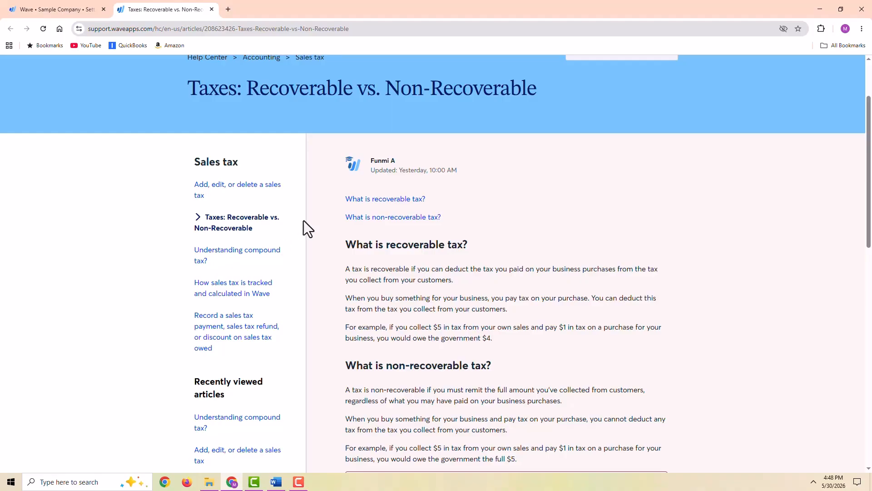
pyautogui.click(211, 9)
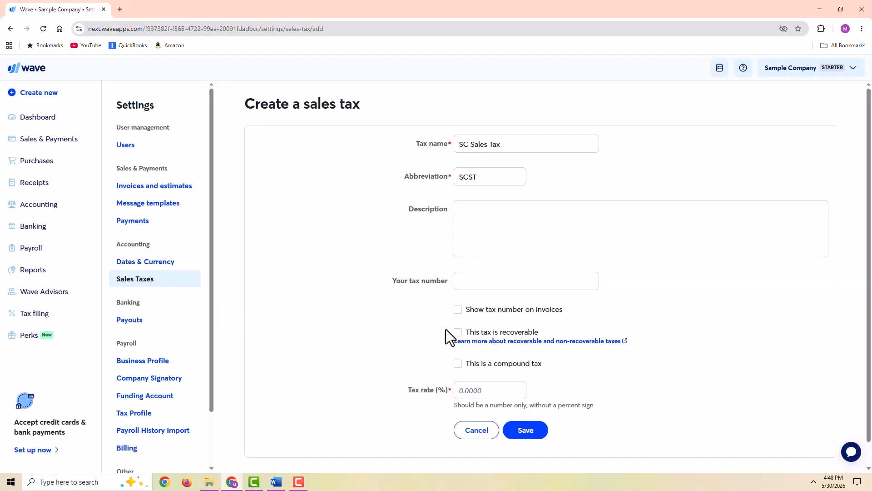
# Step: Set the new sales tax's rate to 6 percent and save it
pyautogui.click(484, 391)
pyautogui.write('6')
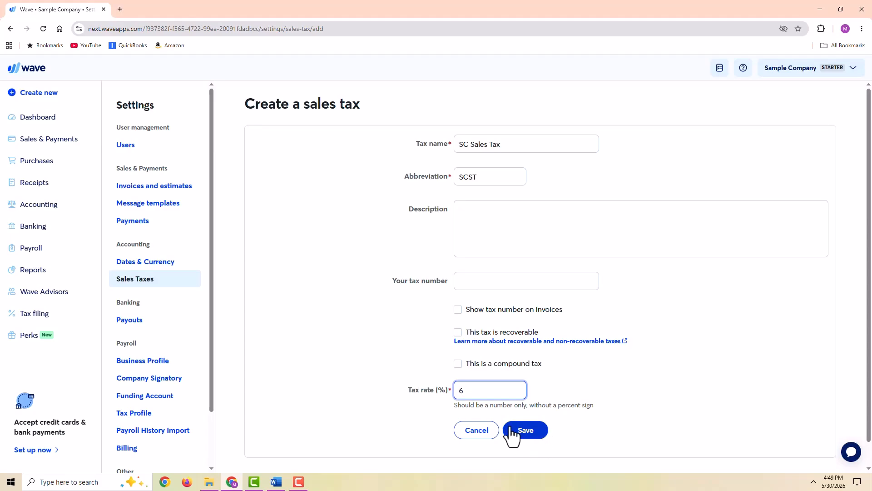
pyautogui.click(524, 435)
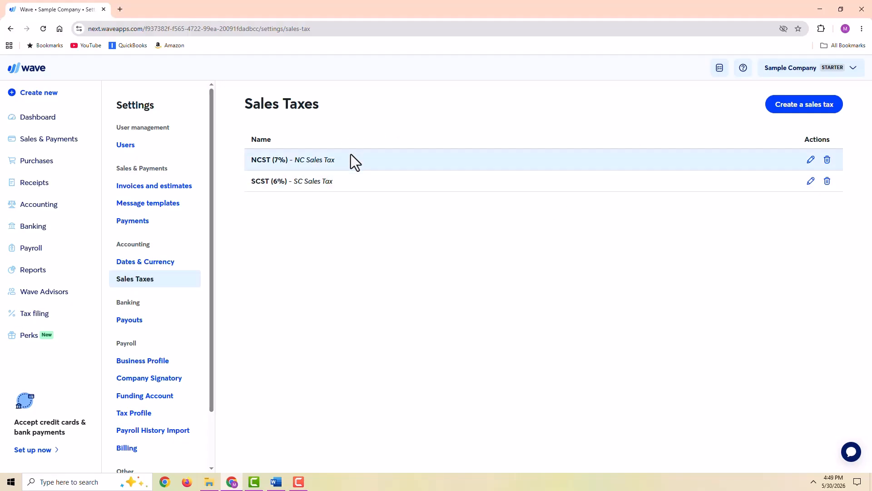
# Step: Examine the Sales Taxes accounts under liabilities in the chart of accounts, and reload the page to refresh them
pyautogui.click(28, 206)
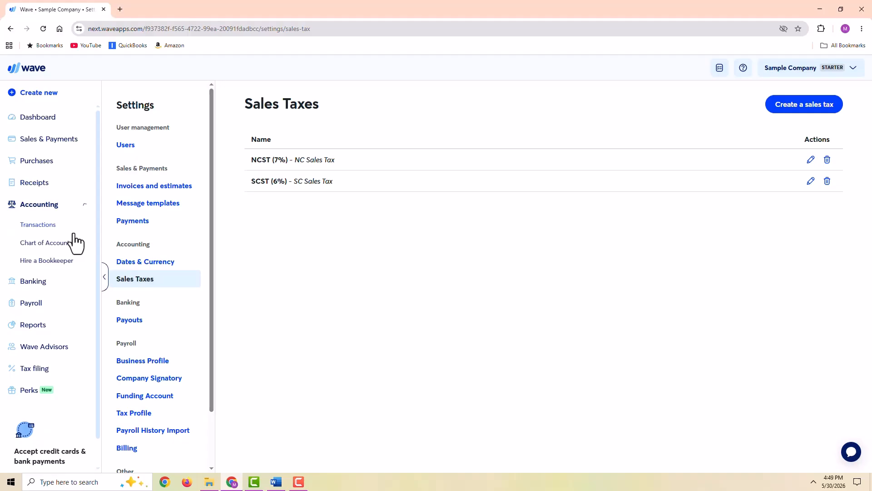
pyautogui.click(39, 243)
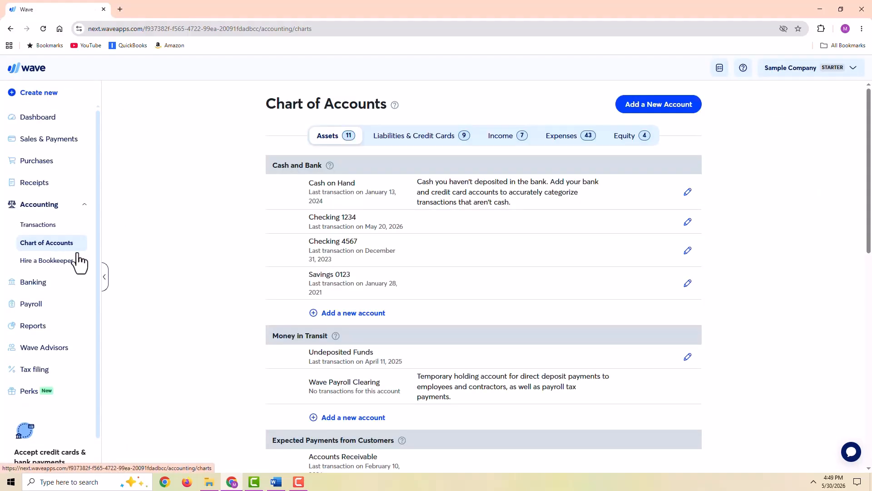
pyautogui.click(433, 140)
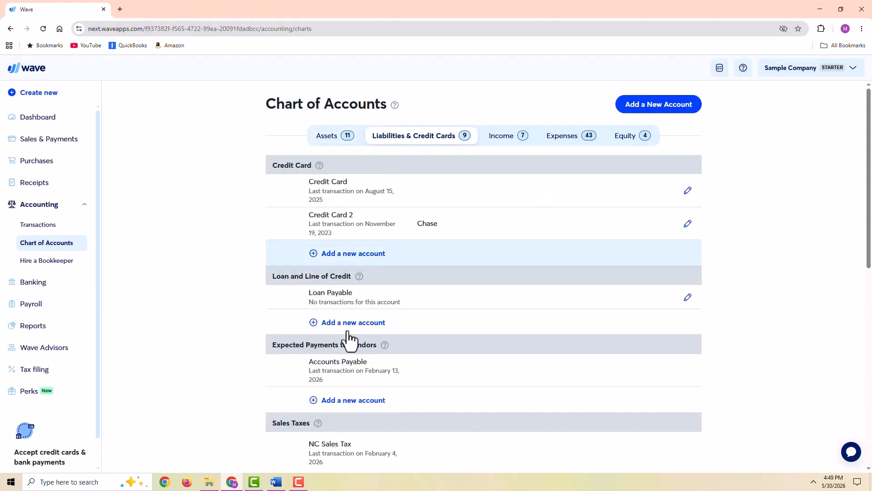
pyautogui.scroll(-2, 345, 338)
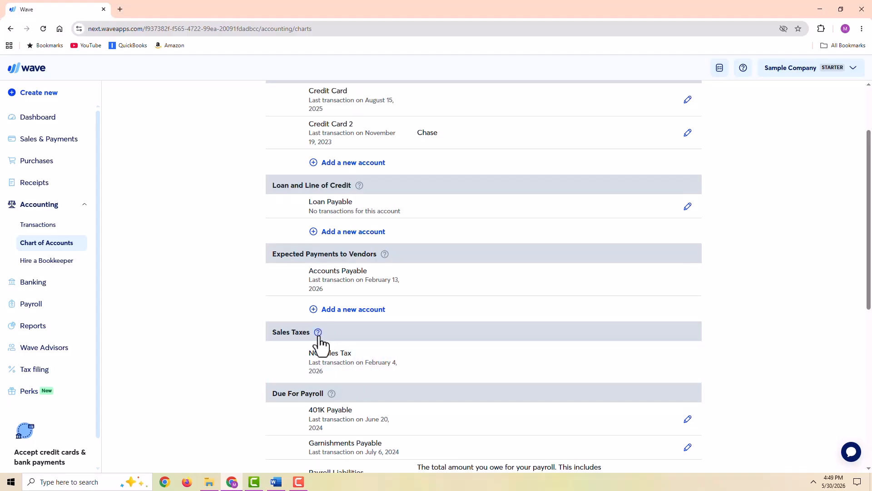
pyautogui.moveTo(318, 333)
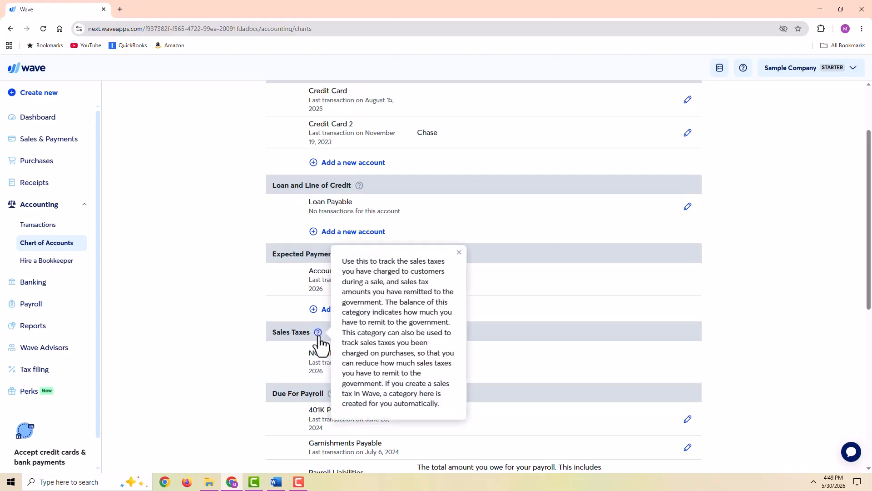
pyautogui.click(459, 252)
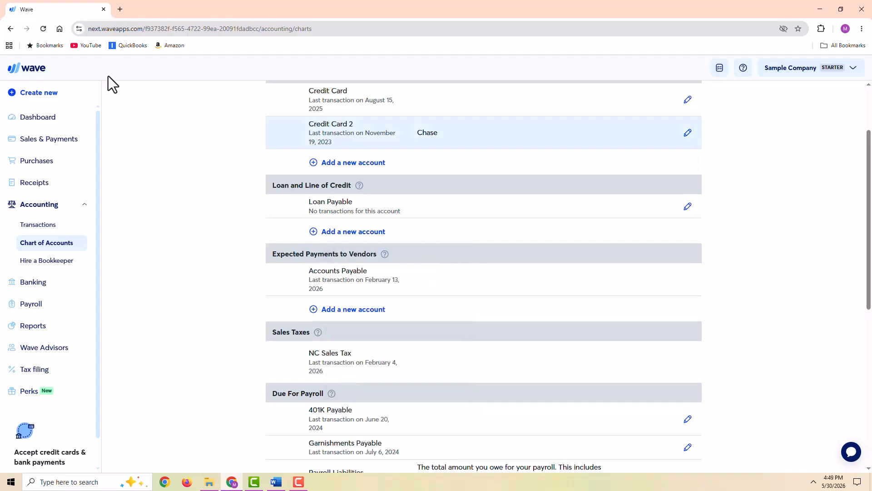
pyautogui.click(44, 30)
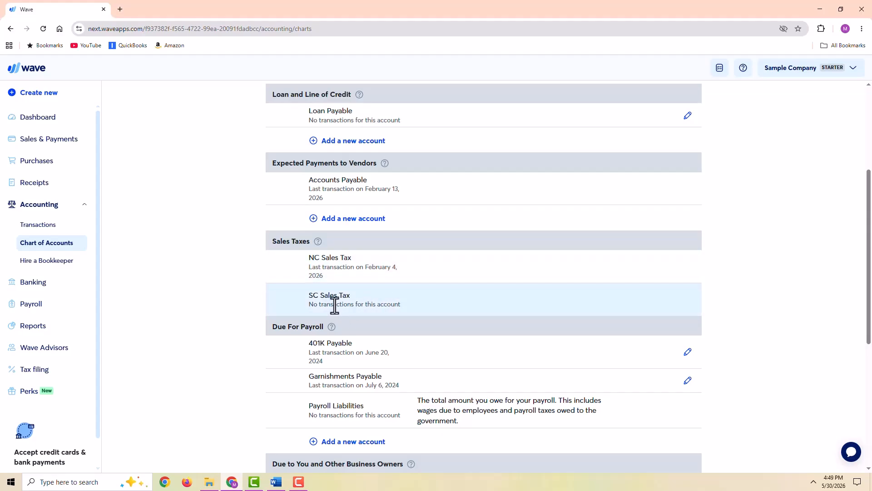
# Step: Read the explanation of what the Sales Taxes account category tracks, and close it
pyautogui.click(318, 242)
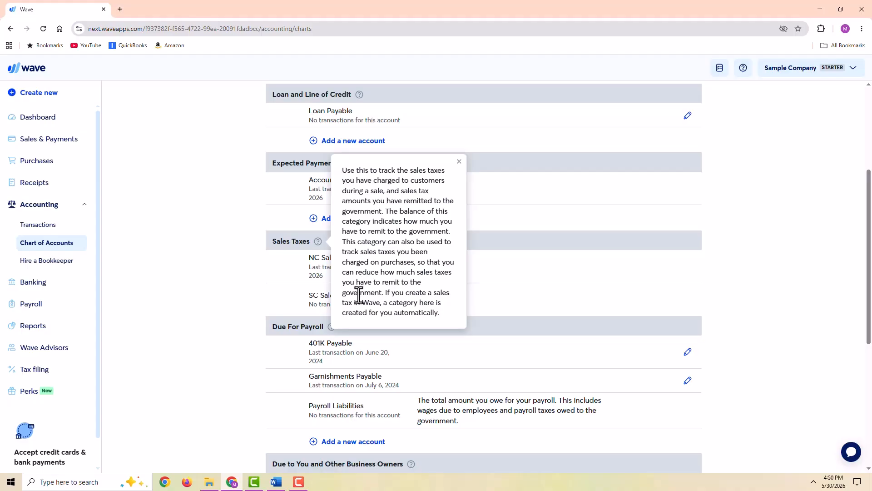
pyautogui.click(458, 162)
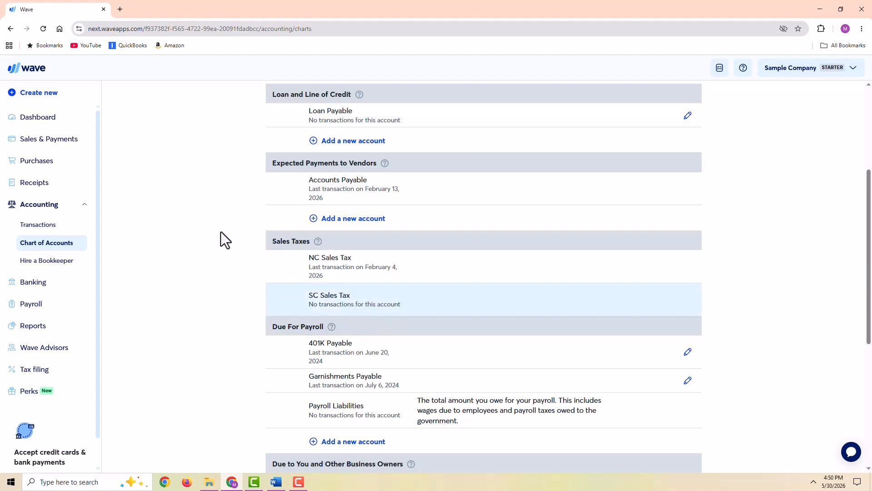
pyautogui.click(45, 205)
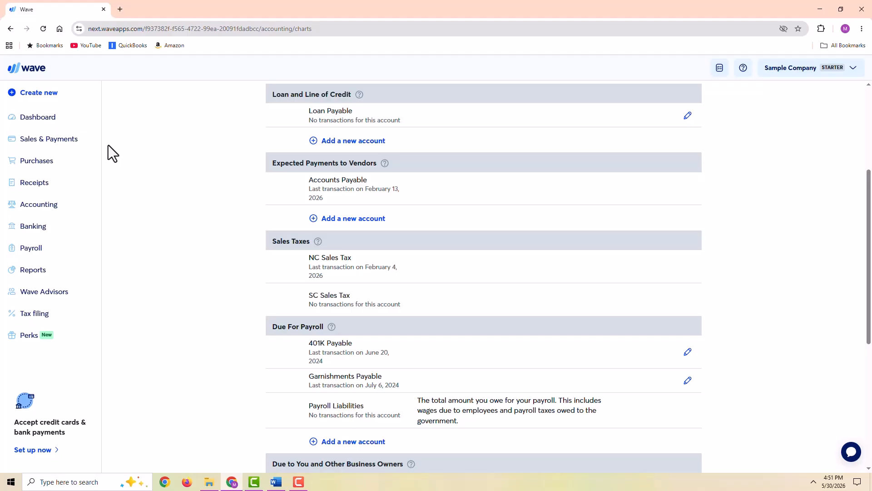
# Step: Add SC Sales Tax to the Product Sales item in the sales products and services, and save the item
pyautogui.click(53, 142)
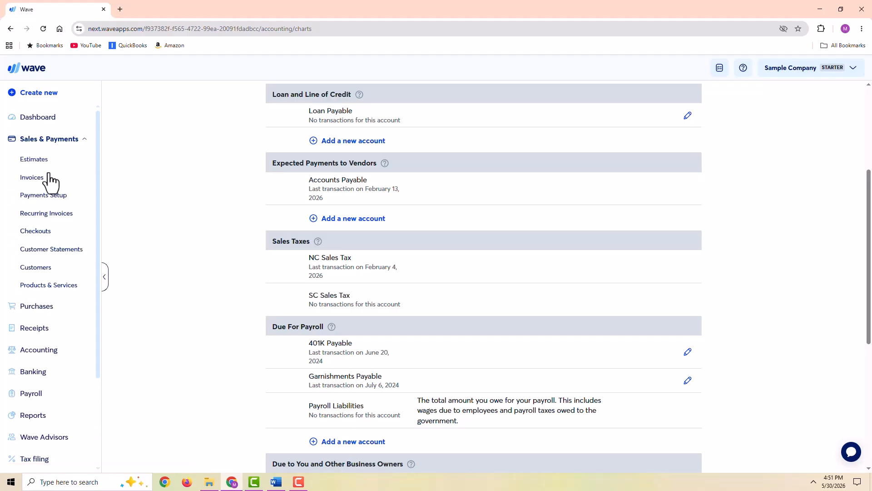
pyautogui.click(48, 286)
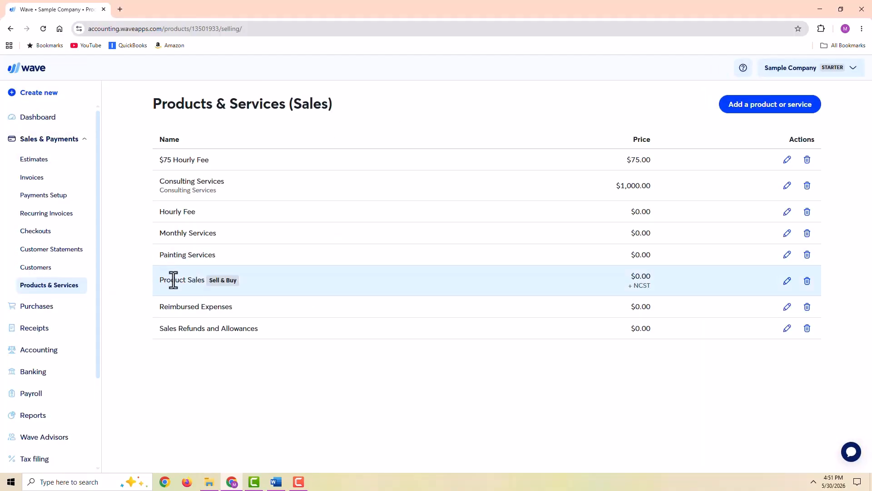
pyautogui.moveTo(159, 280); pyautogui.dragTo(186, 282)
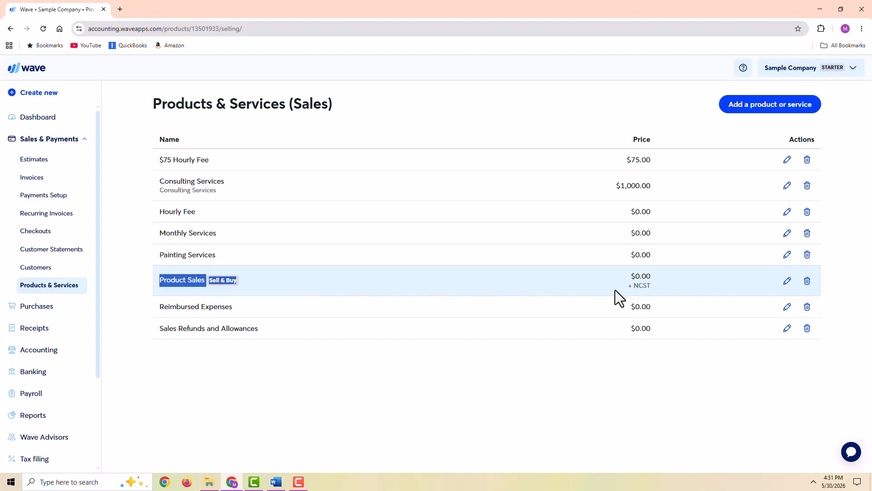
pyautogui.click(787, 283)
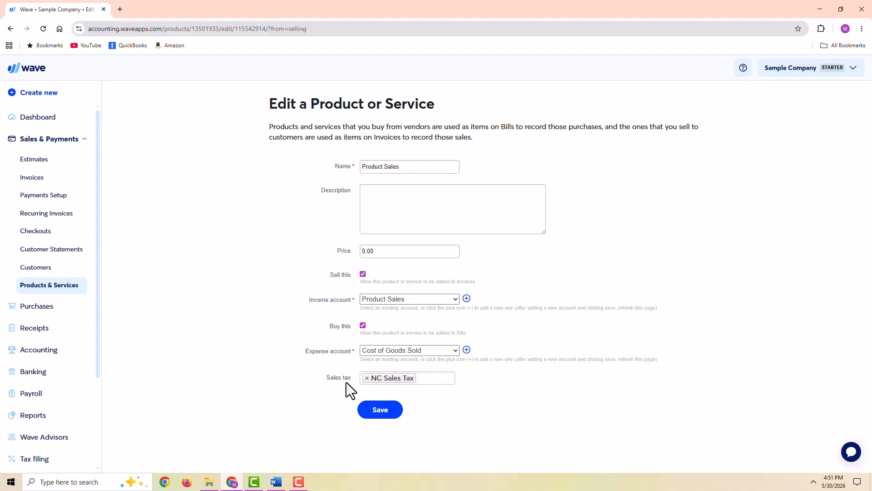
pyautogui.click(434, 381)
pyautogui.click(415, 383)
pyautogui.click(427, 377)
pyautogui.click(389, 391)
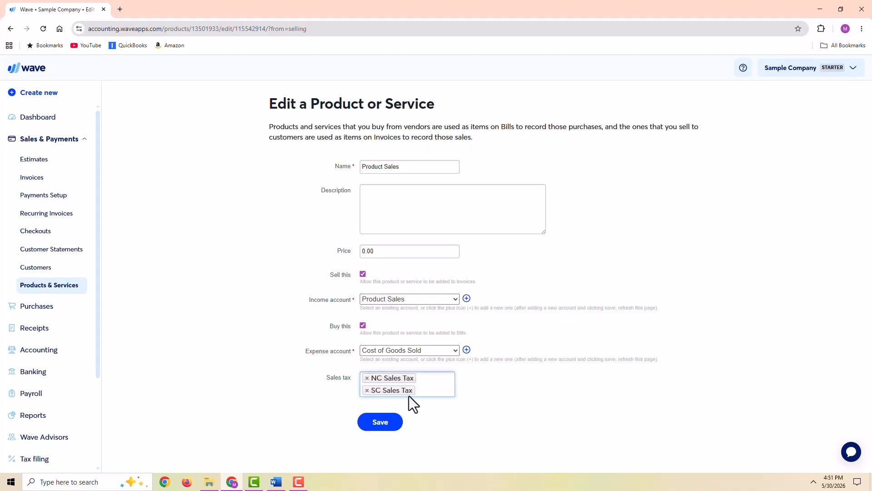
pyautogui.click(380, 423)
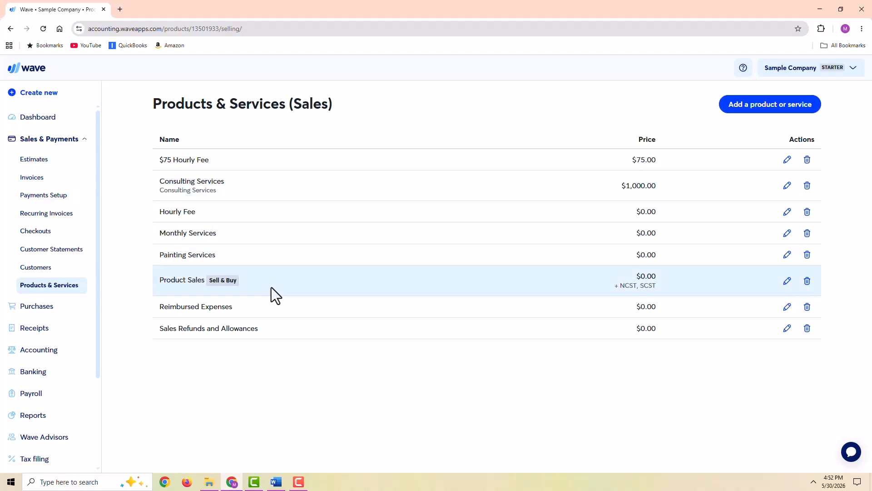
# Step: Create a new invoice and bill it to the first customer in the customer list
pyautogui.click(27, 178)
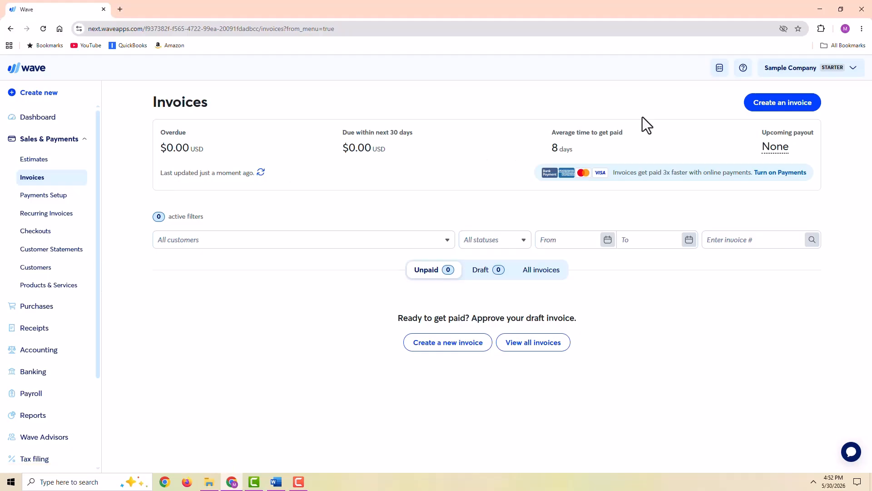
pyautogui.click(783, 102)
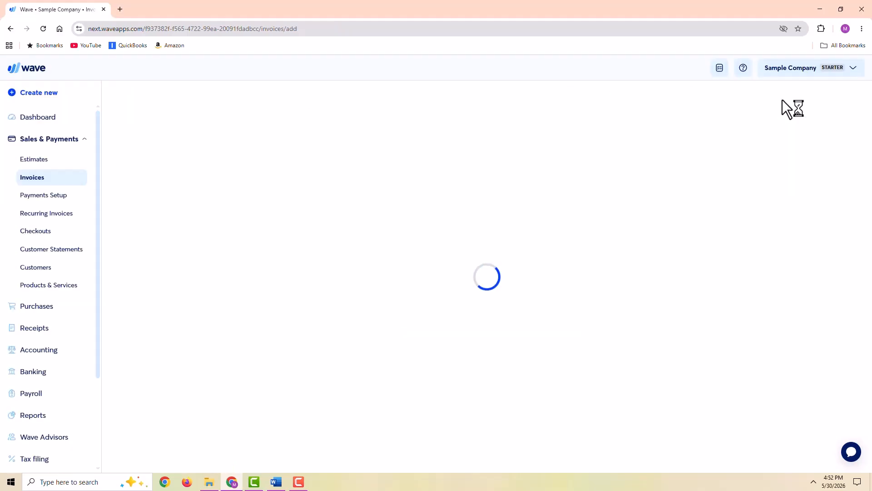
pyautogui.click(323, 210)
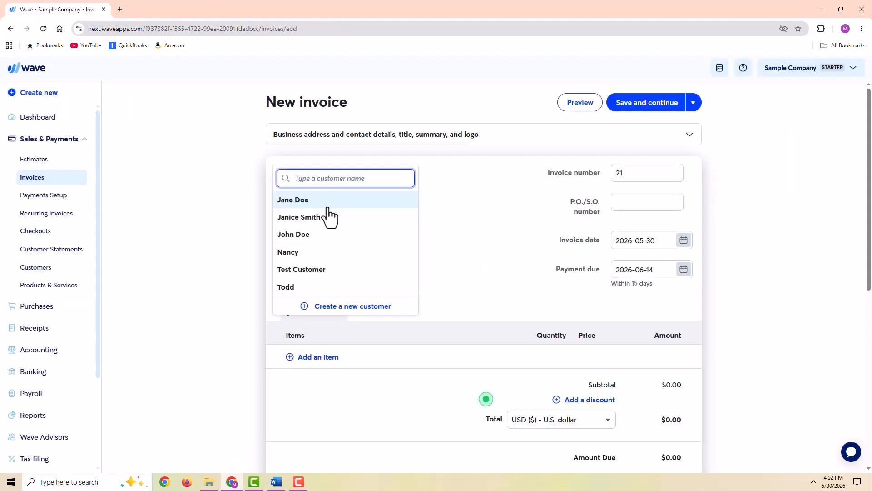
pyautogui.click(327, 206)
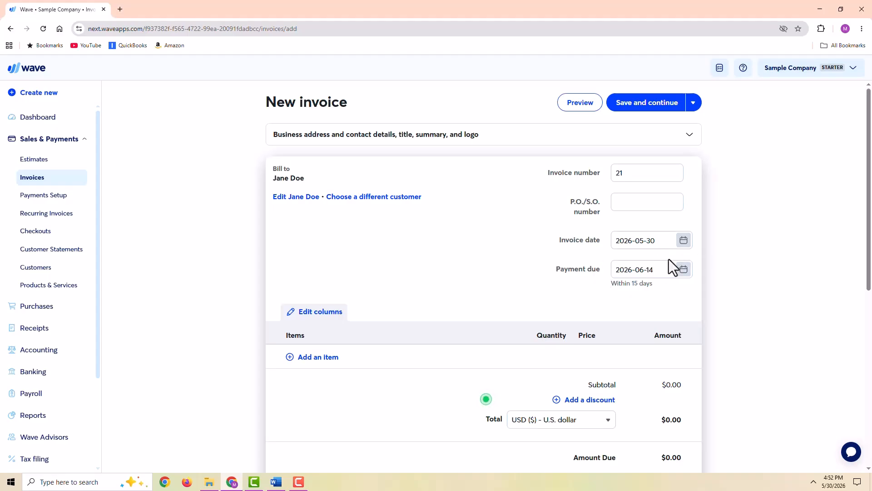
# Step: Add the Product Sales item to the invoice at a price of 120, and remove the SCST 6% tax from its line
pyautogui.click(313, 357)
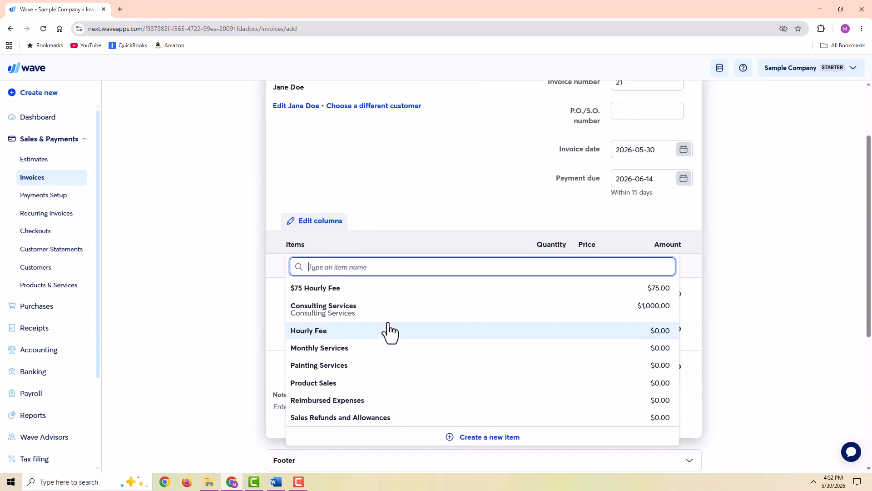
pyautogui.click(335, 383)
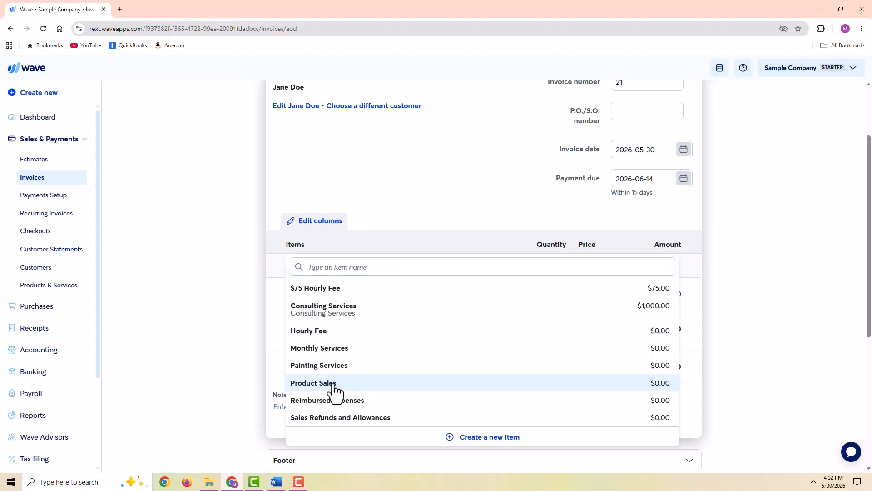
pyautogui.click(599, 268)
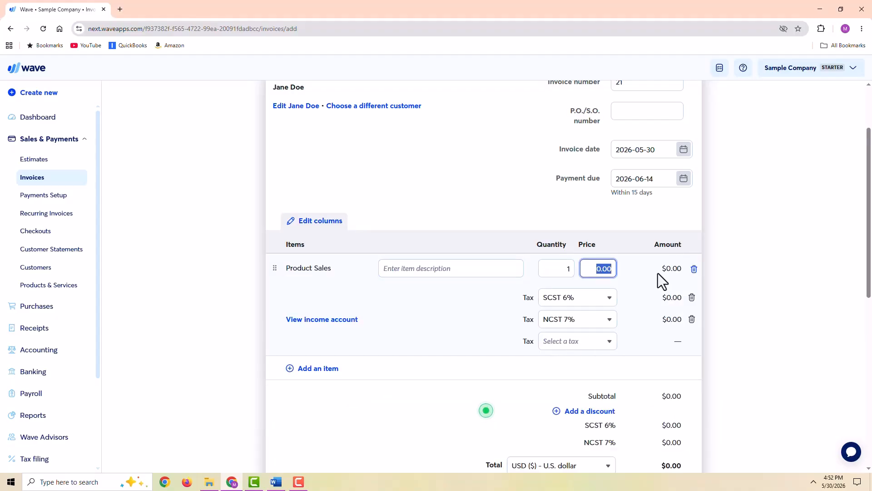
pyautogui.write('1200')
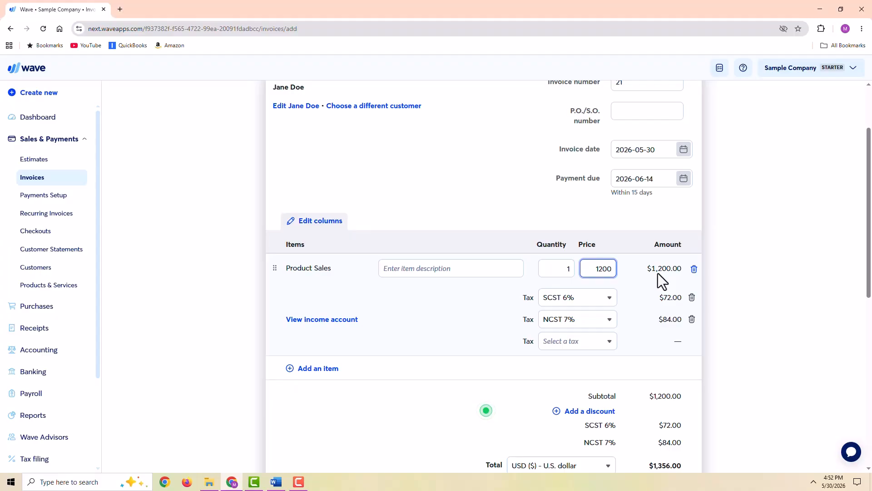
pyautogui.press('BackSpace')
pyautogui.scroll(1, 657, 274)
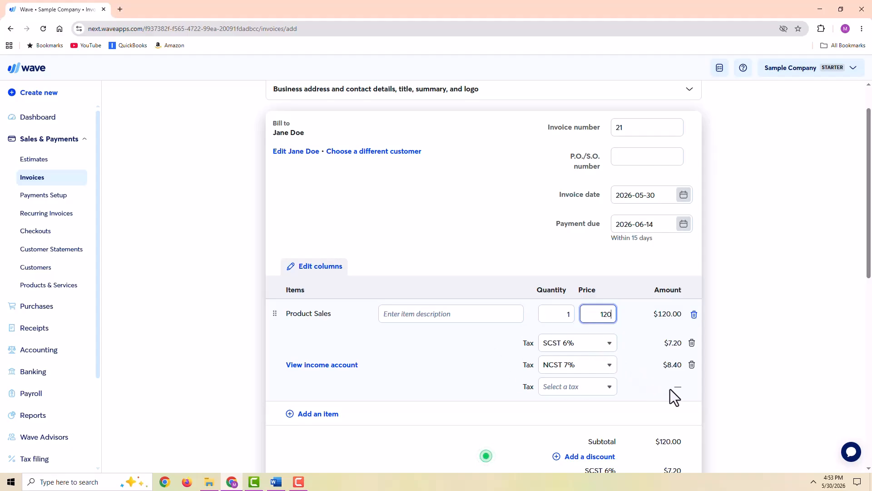
pyautogui.click(692, 343)
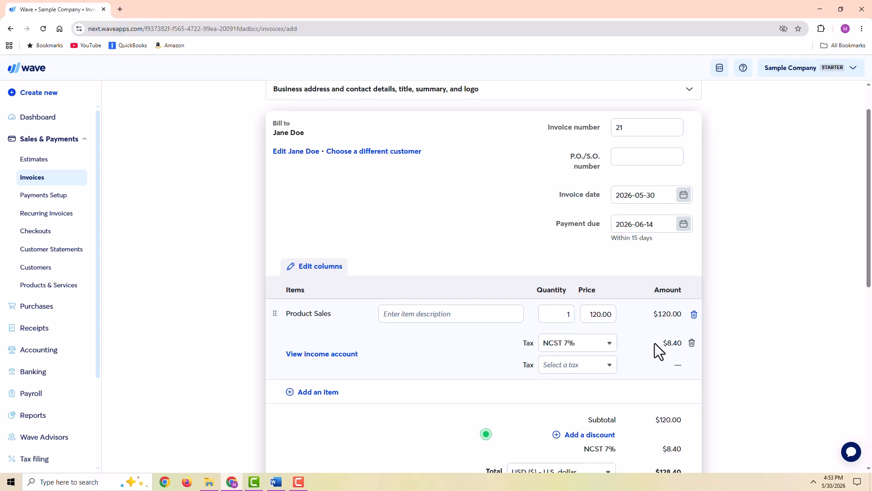
pyautogui.scroll(-3, 730, 273)
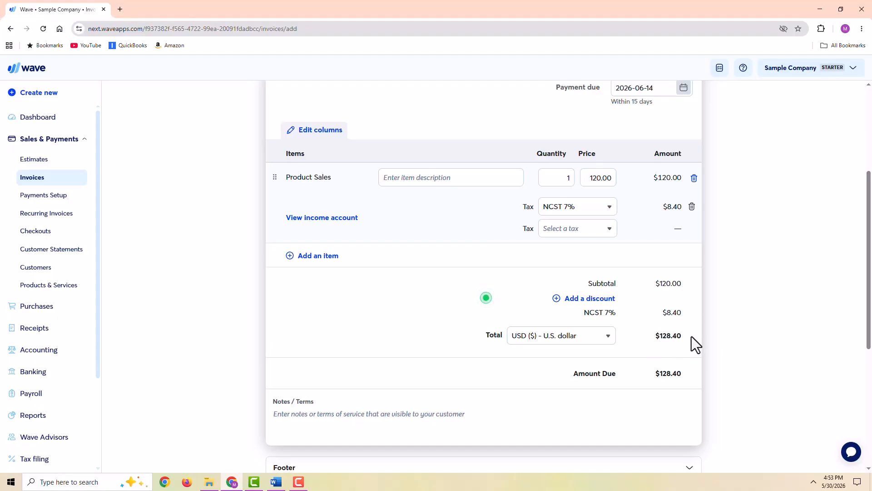
# Step: Save the new invoice and approve its draft
pyautogui.scroll(4, 763, 269)
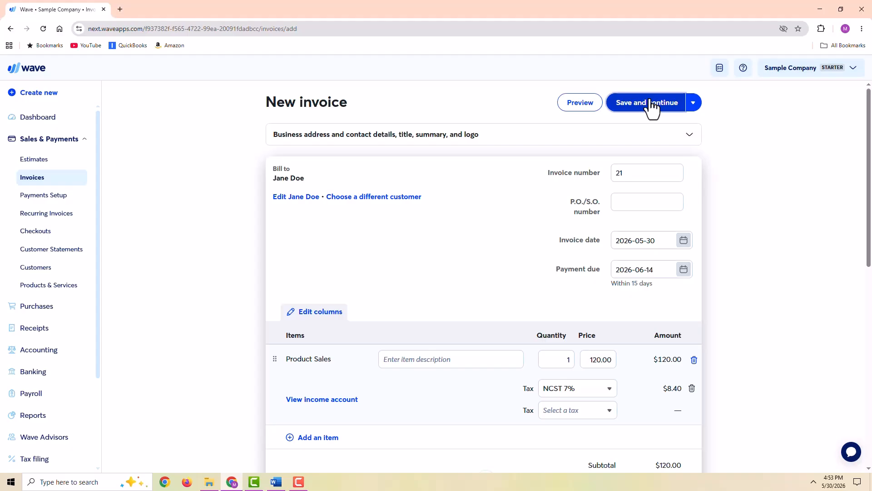
pyautogui.click(650, 105)
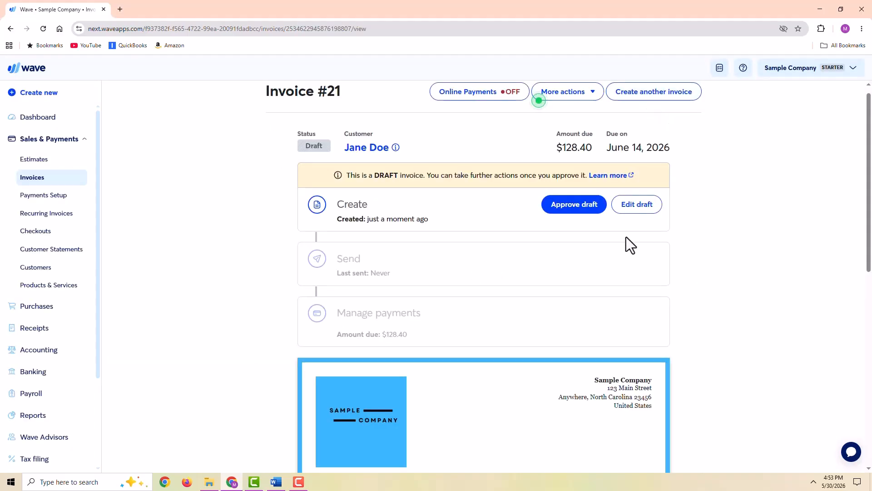
pyautogui.click(583, 202)
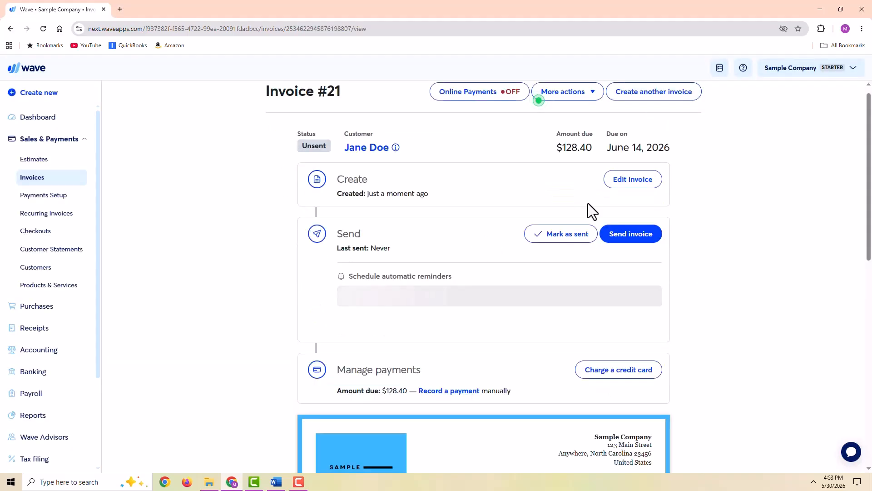
# Step: Record a manual check payment for the full invoice amount of 128.40 into the Checking 1234 account
pyautogui.scroll(-3, 518, 314)
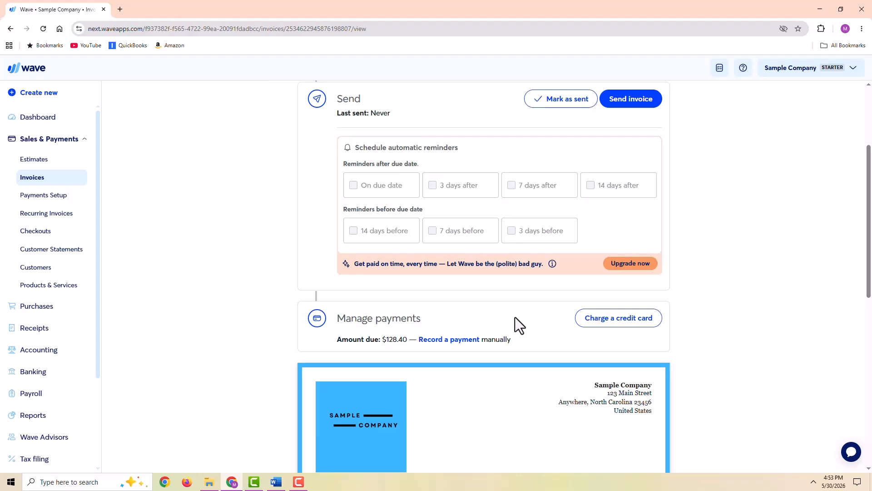
pyautogui.click(461, 340)
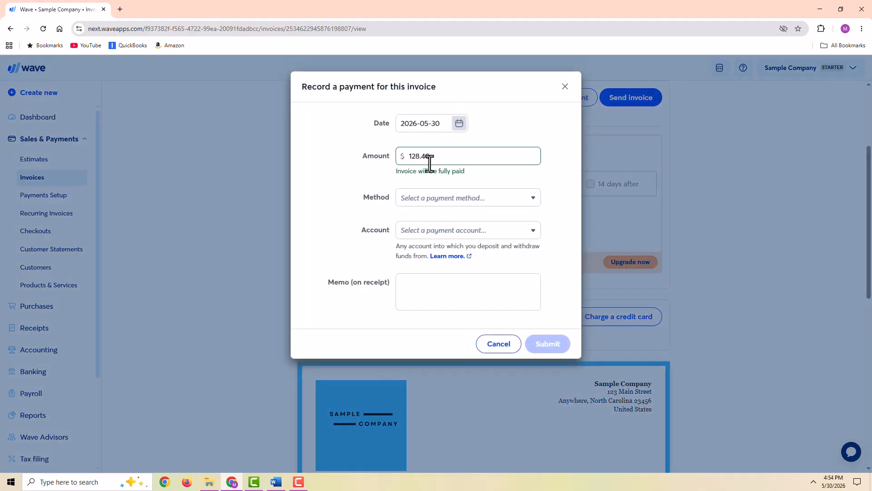
pyautogui.click(432, 197)
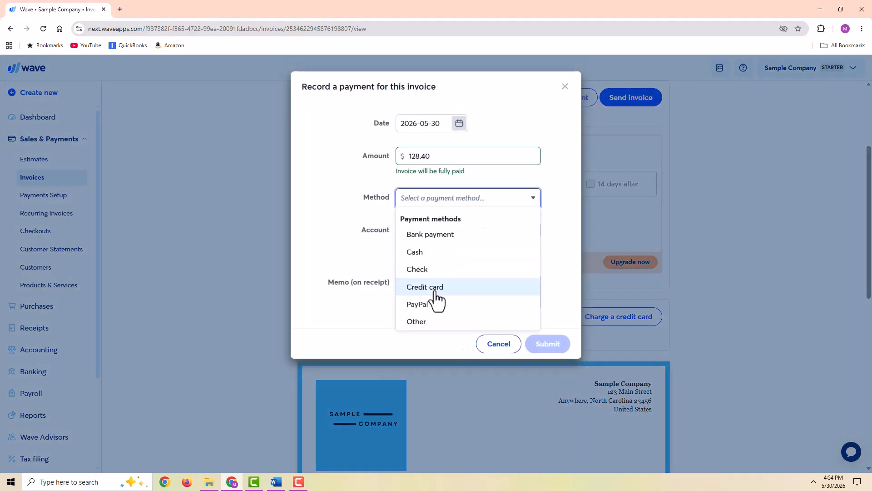
pyautogui.click(425, 269)
pyautogui.click(441, 242)
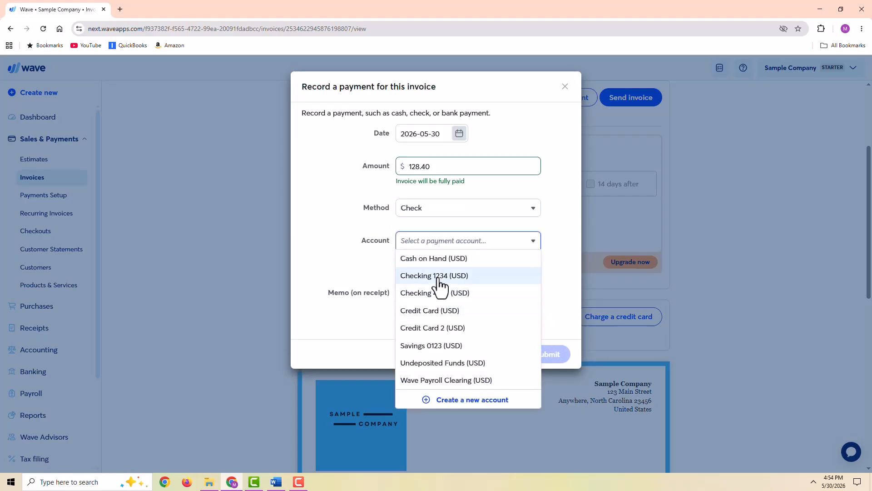
pyautogui.click(440, 280)
pyautogui.click(545, 357)
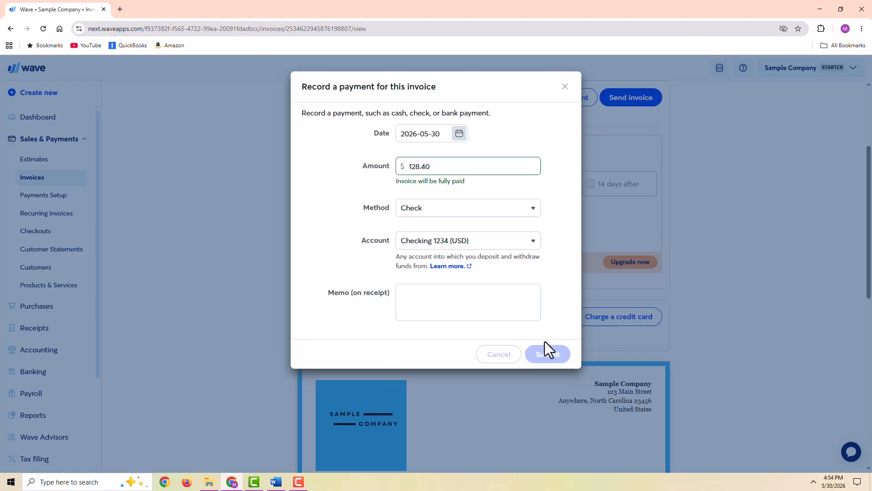
pyautogui.click(362, 276)
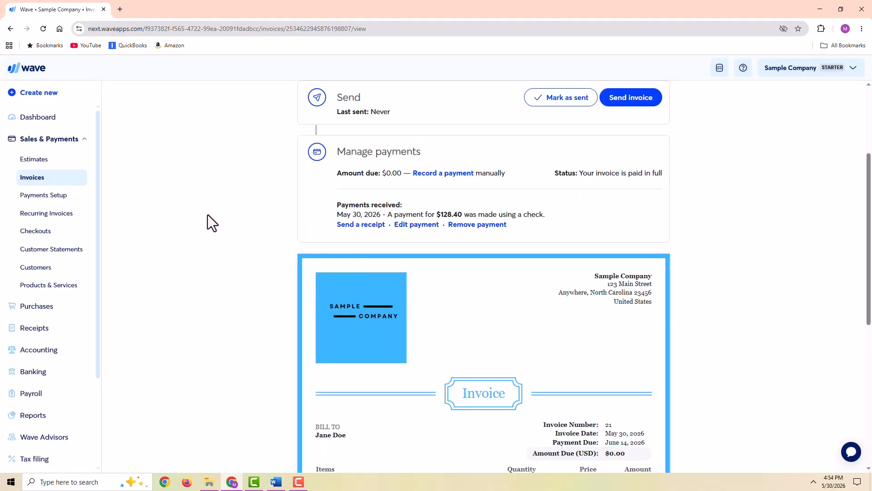
pyautogui.scroll(-3, 479, 240)
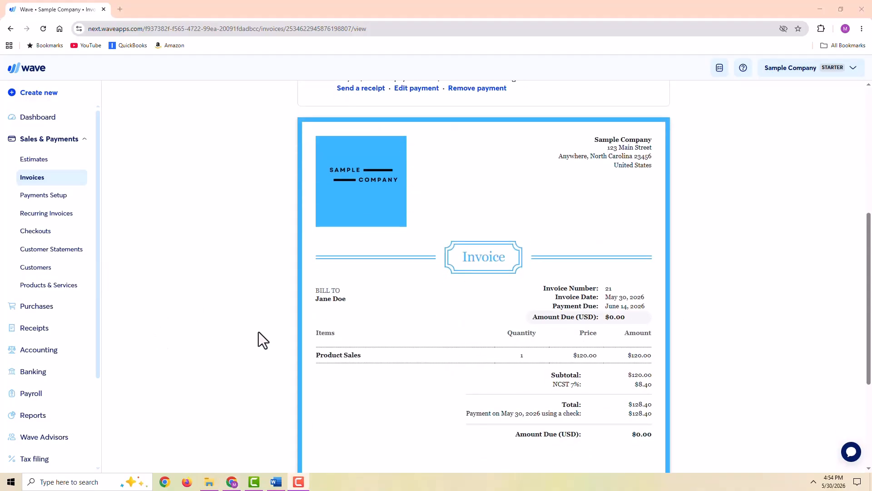
# Step: Start a new deposit in the accounting transactions, with Checking 1234 as the account and 214 as the amount
pyautogui.click(38, 351)
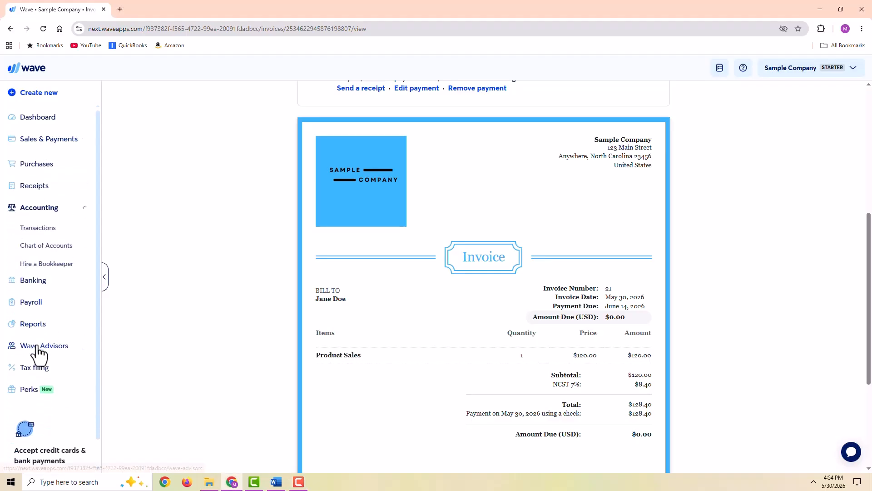
pyautogui.click(41, 228)
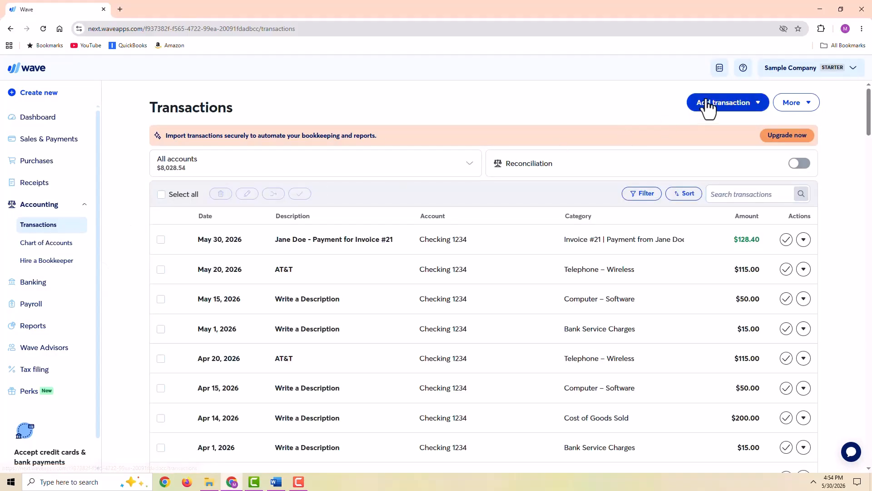
pyautogui.click(742, 106)
pyautogui.click(720, 124)
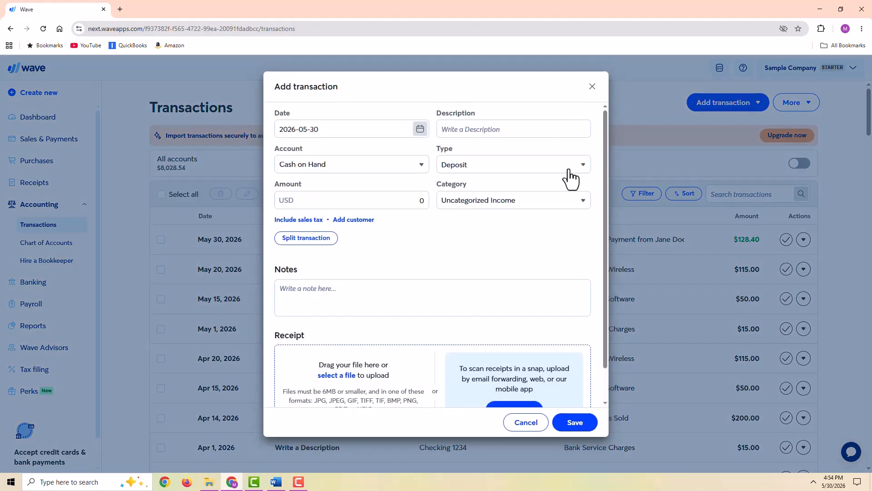
pyautogui.click(353, 165)
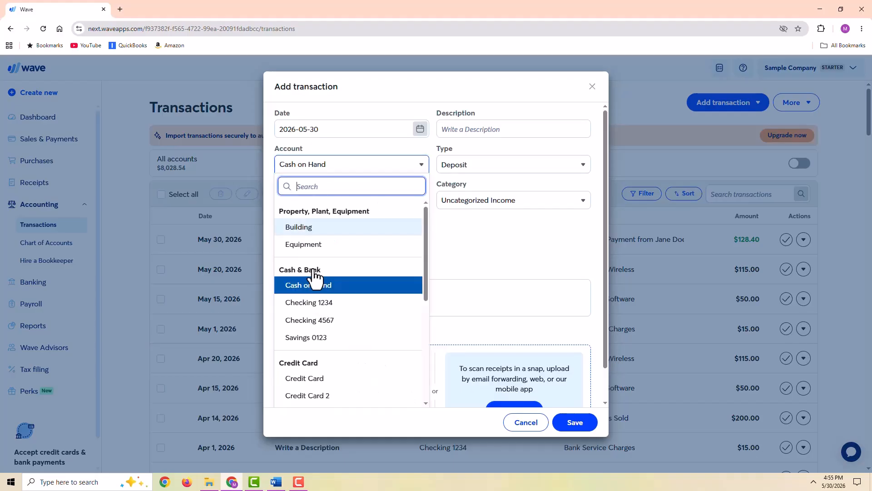
pyautogui.click(314, 302)
pyautogui.click(399, 193)
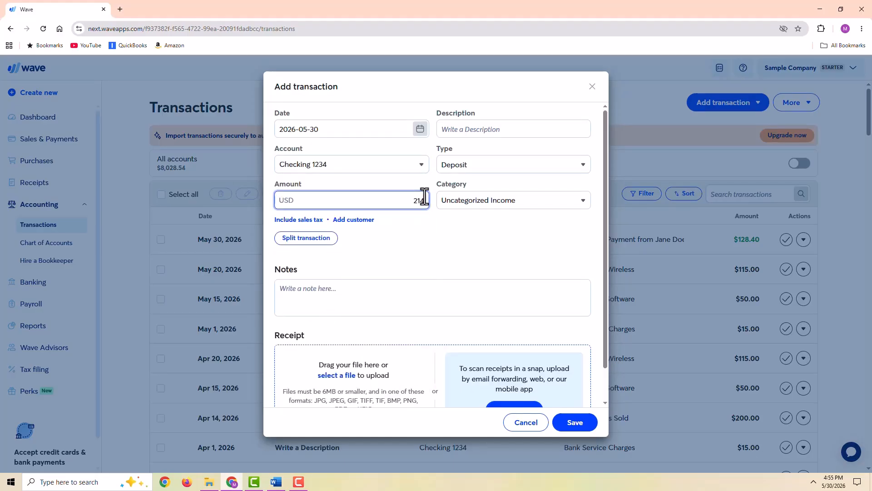
# Step: Include the NCST (7%) sales tax in the deposit amount
pyautogui.click(300, 221)
pyautogui.click(206, 212)
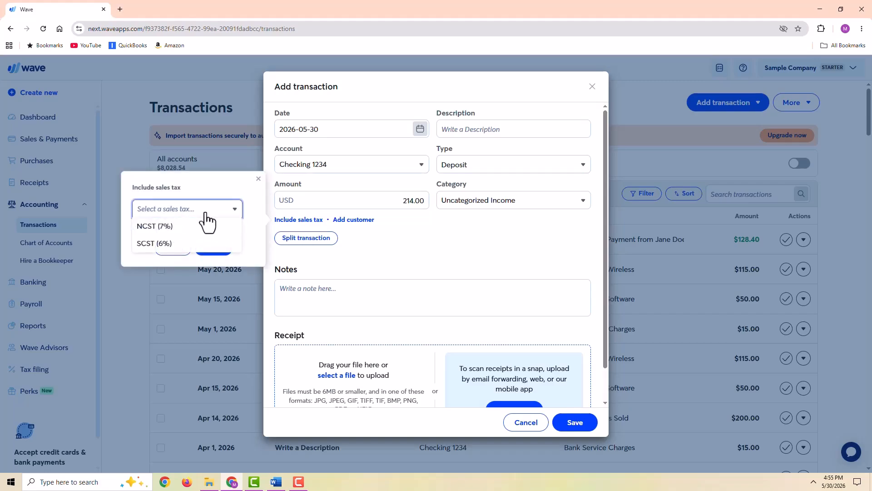
pyautogui.click(181, 236)
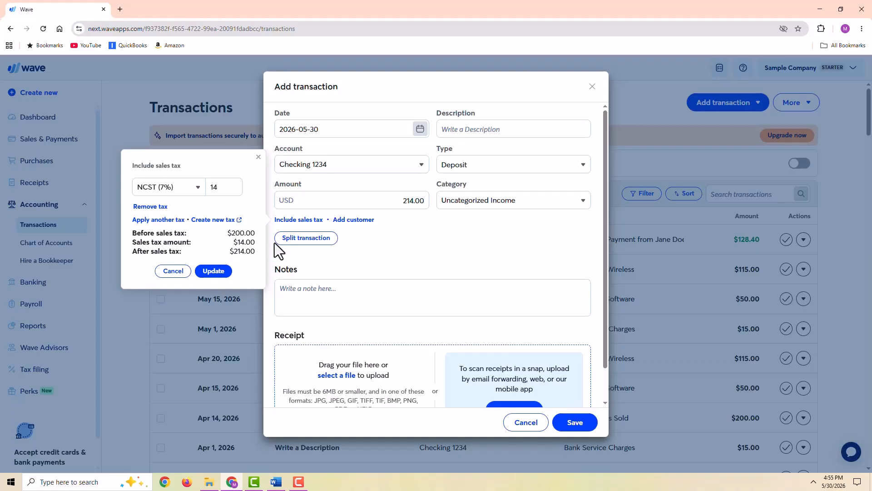
pyautogui.click(211, 270)
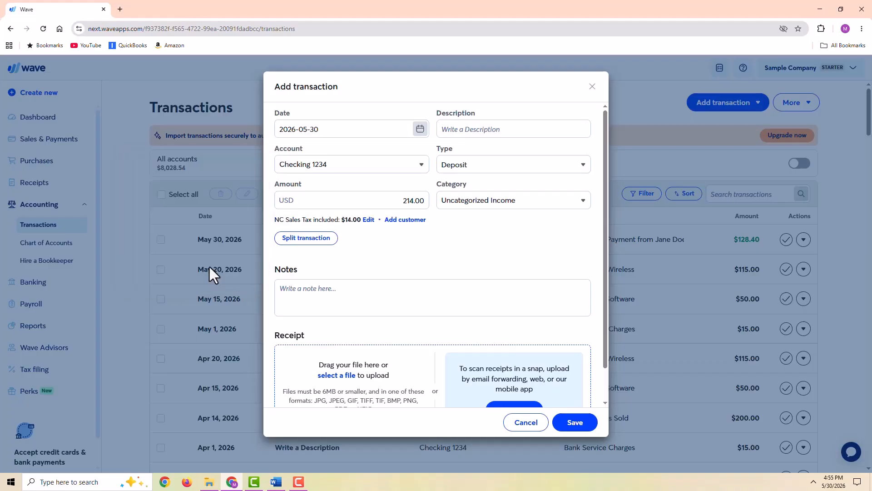
# Step: Set the deposit's category to Product Sales, review its included sales tax, and save the transaction
pyautogui.click(481, 208)
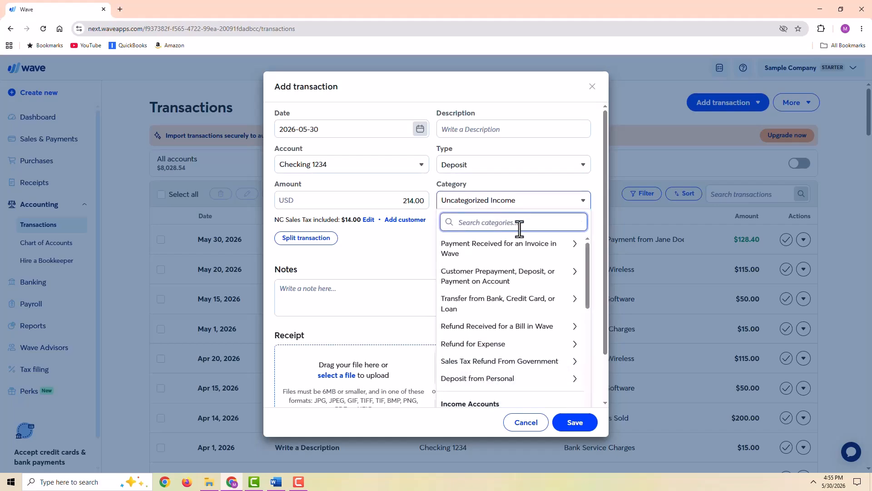
pyautogui.write('prod')
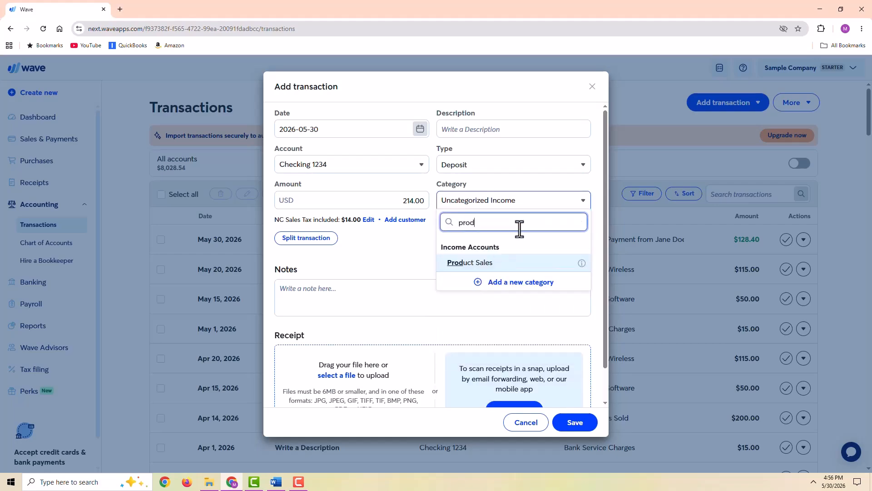
pyautogui.write('u')
pyautogui.click(507, 263)
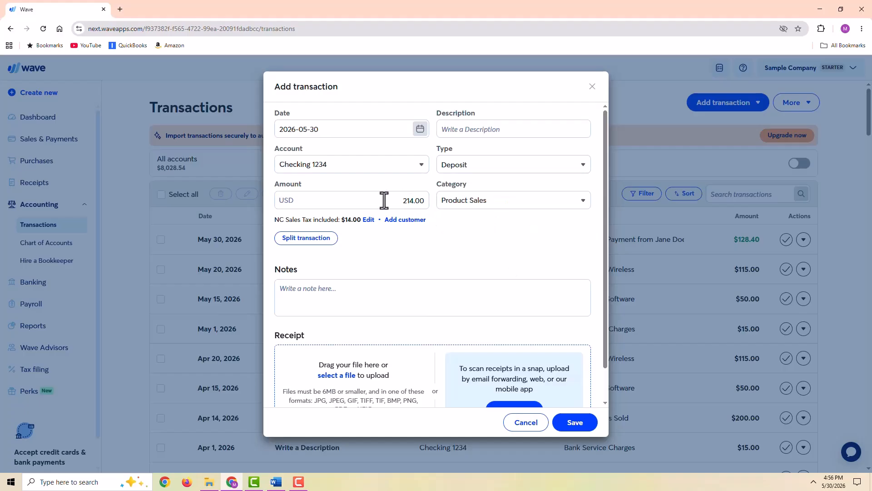
pyautogui.click(369, 220)
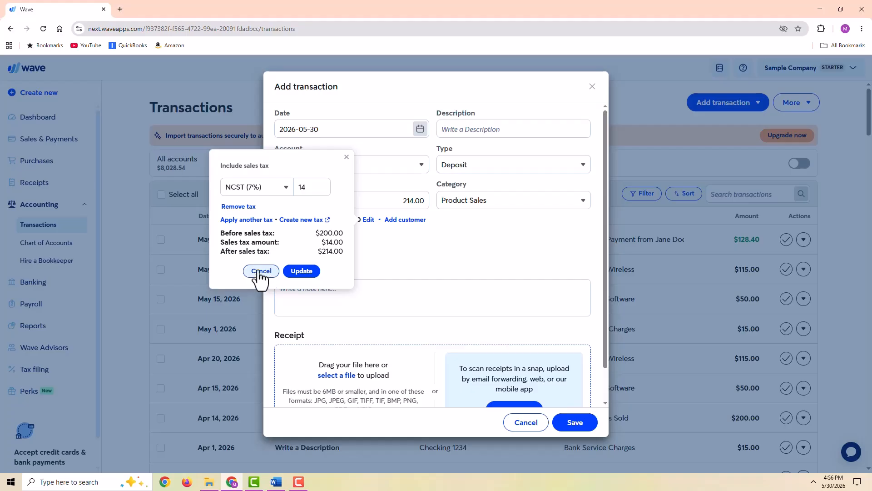
pyautogui.click(297, 272)
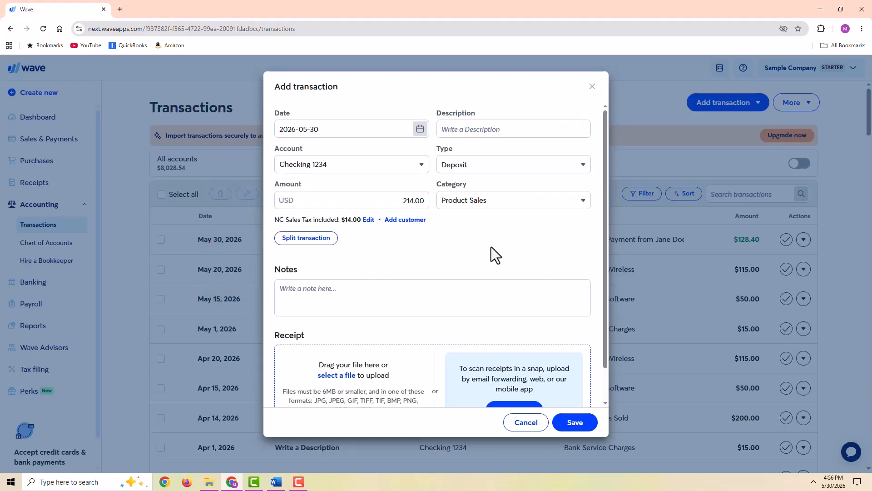
pyautogui.click(577, 424)
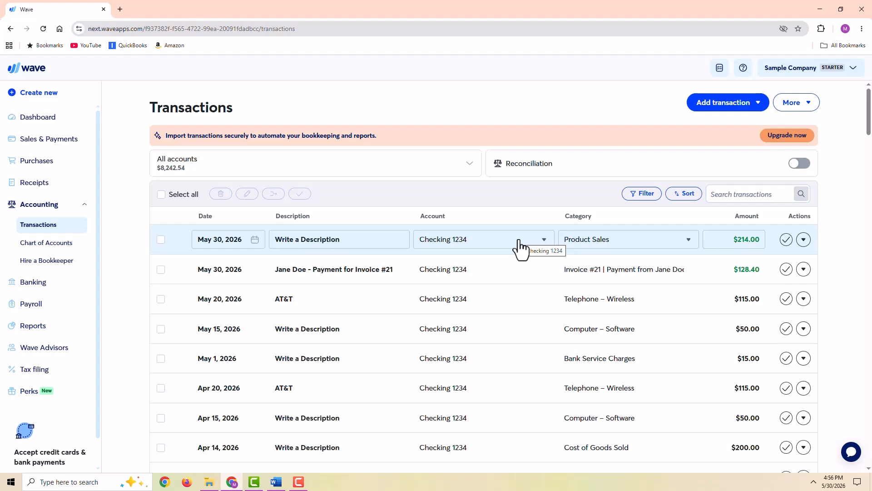
# Step: Open the Sales Tax Report from the available reports
pyautogui.click(36, 326)
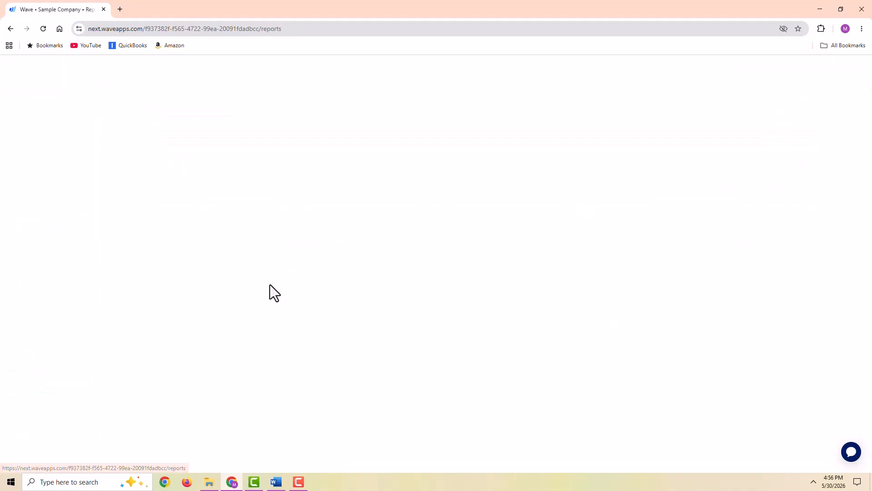
pyautogui.scroll(-3, 612, 322)
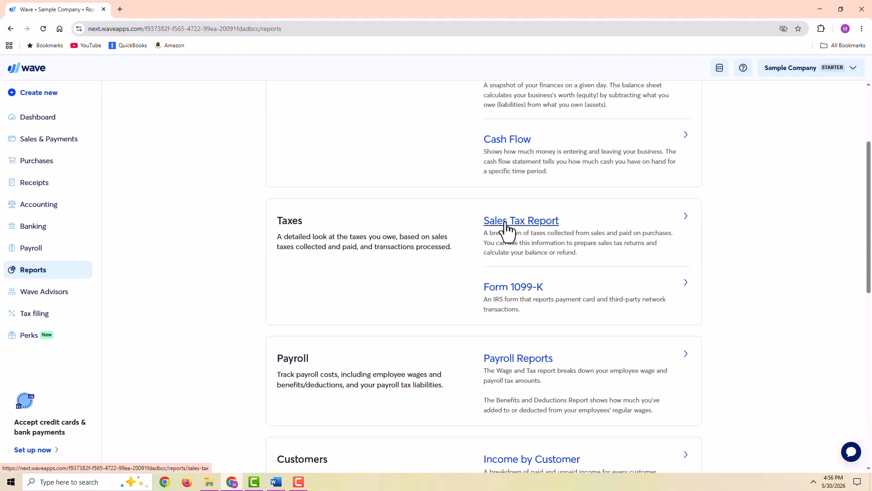
pyautogui.click(526, 223)
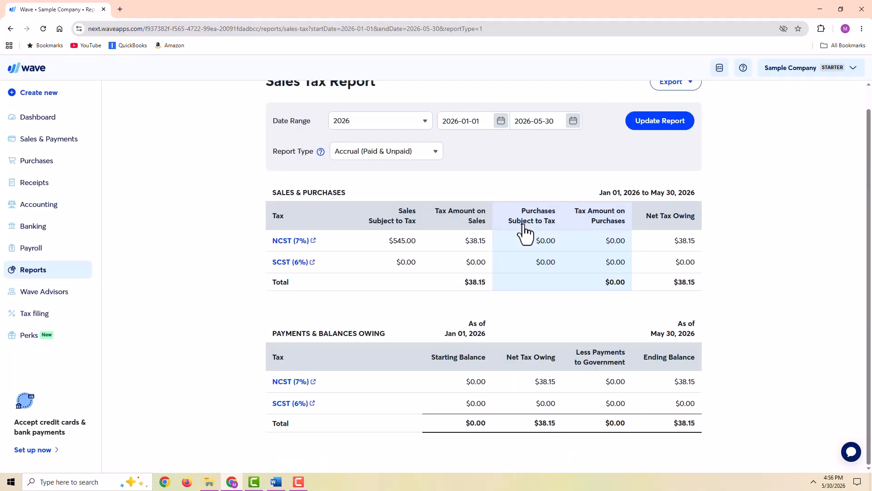
# Step: Examine the Sales Tax Report's date range choices, including calendar years, quarters and months
pyautogui.click(393, 123)
pyautogui.scroll(-2, 389, 252)
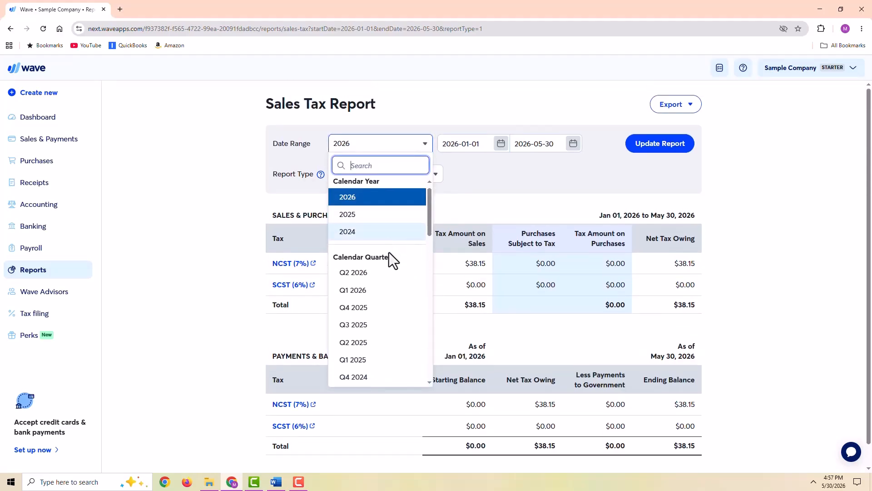
pyautogui.scroll(-2, 385, 277)
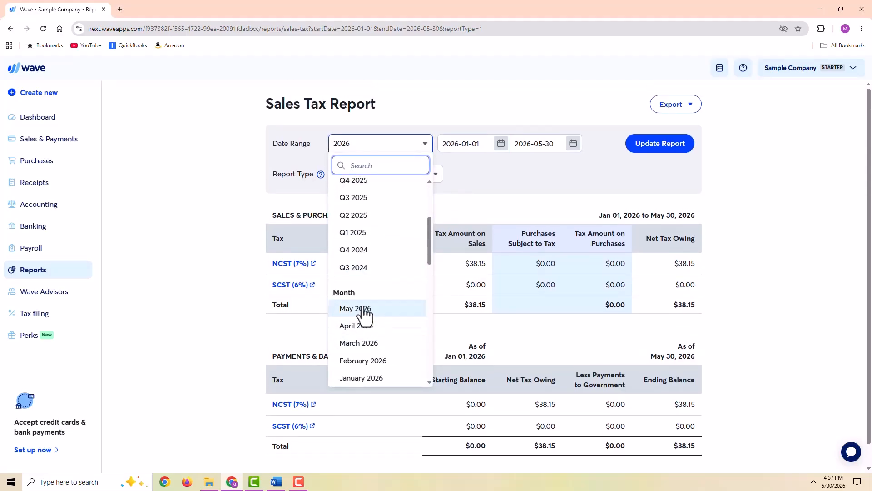
pyautogui.click(459, 231)
pyautogui.click(353, 145)
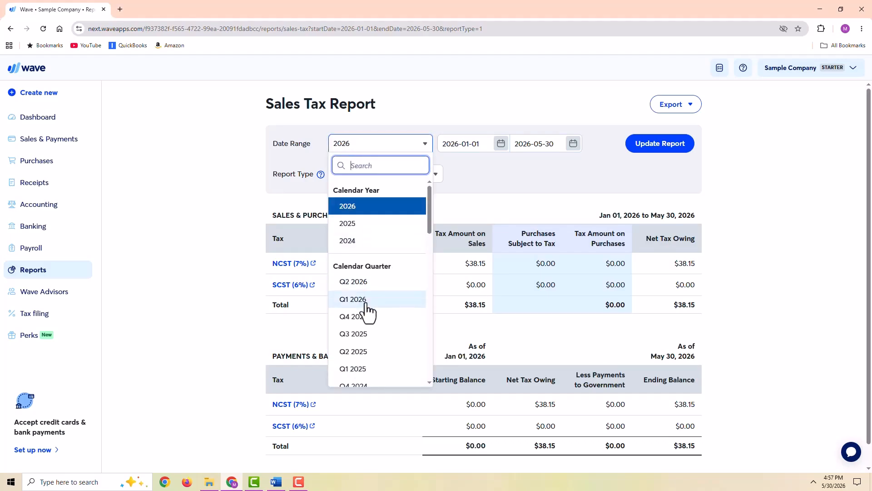
pyautogui.scroll(-1, 374, 327)
pyautogui.scroll(-2, 375, 332)
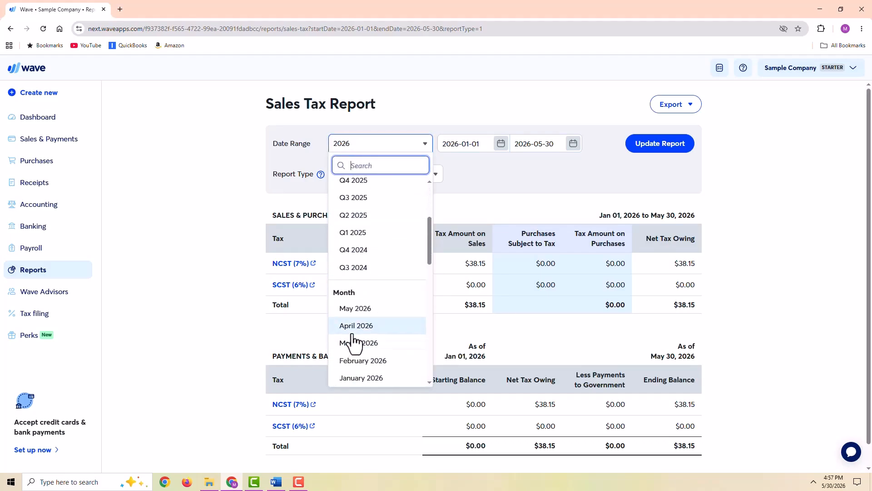
pyautogui.scroll(2, 370, 277)
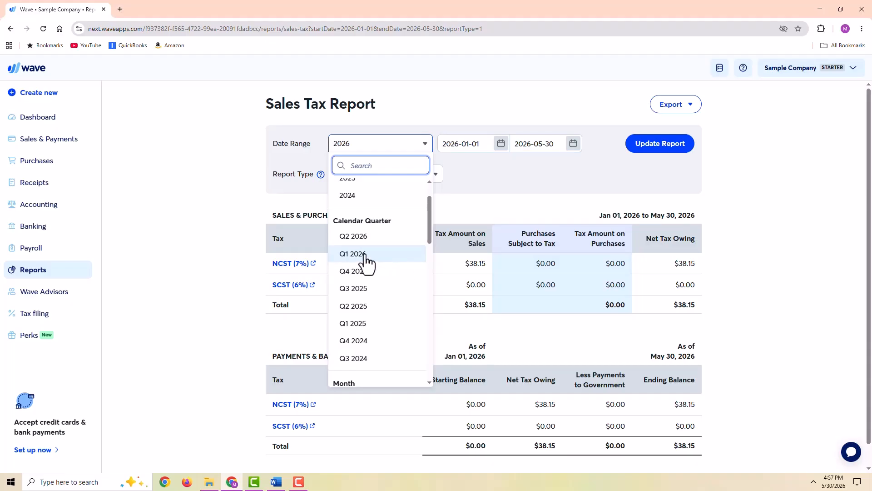
# Step: Run the Sales Tax Report for Q2 2026 with the Cash Basis (Paid) report type
pyautogui.click(363, 255)
pyautogui.click(377, 180)
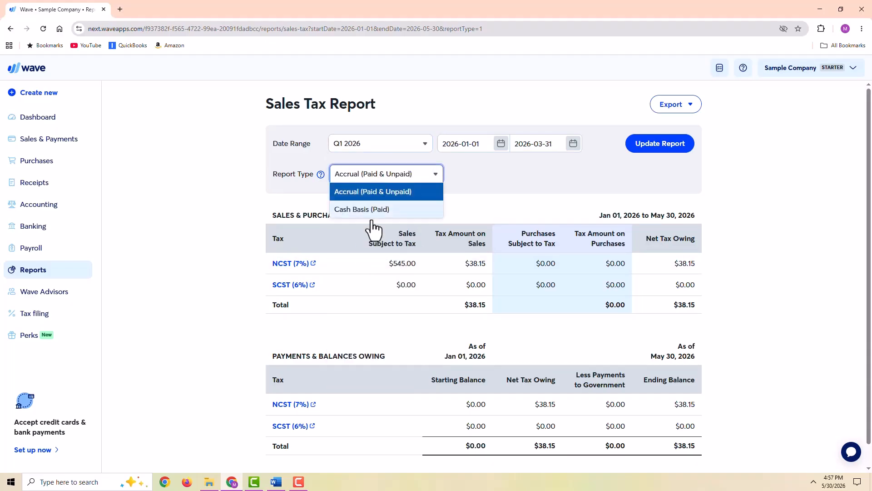
pyautogui.click(374, 210)
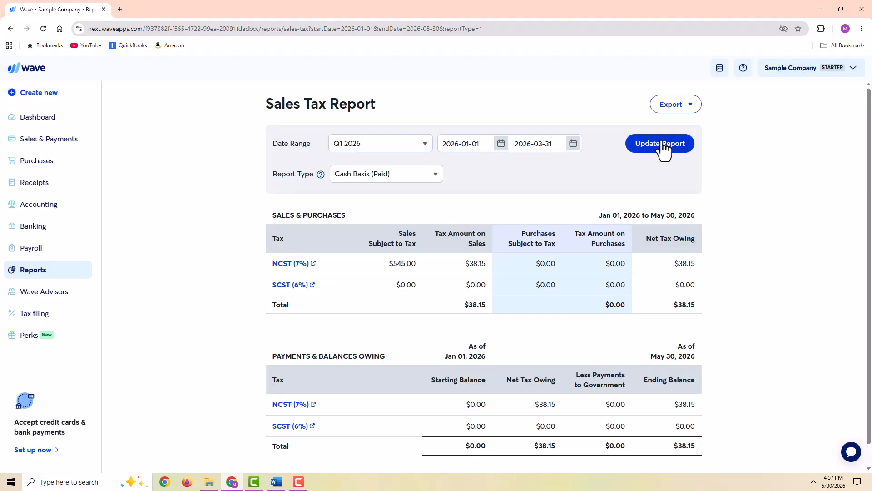
pyautogui.click(358, 146)
pyautogui.click(355, 298)
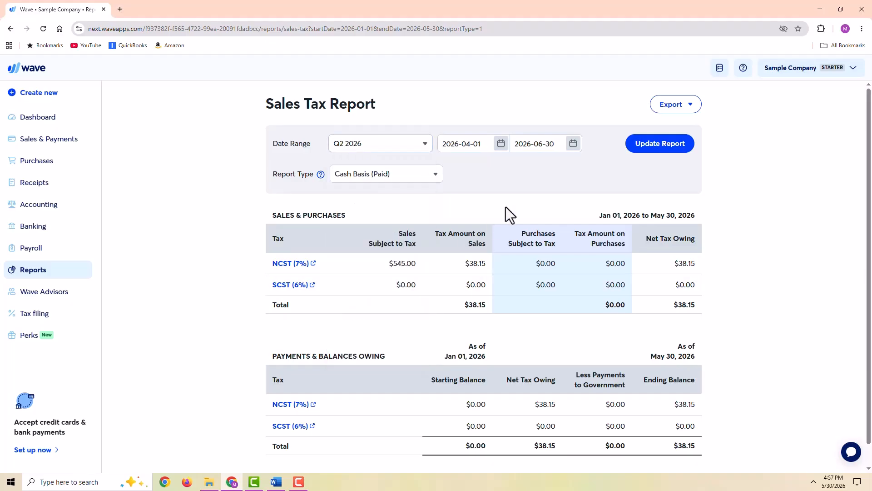
pyautogui.click(651, 143)
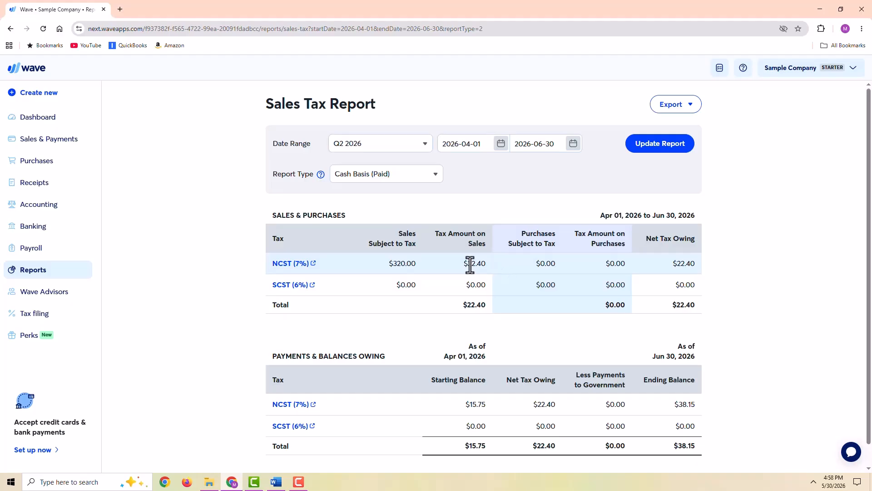
# Step: Review the transactions behind the NCST (7%) sales tax, inspect the undescribed deposit's details, and return to the Sales Tax Report
pyautogui.click(291, 264)
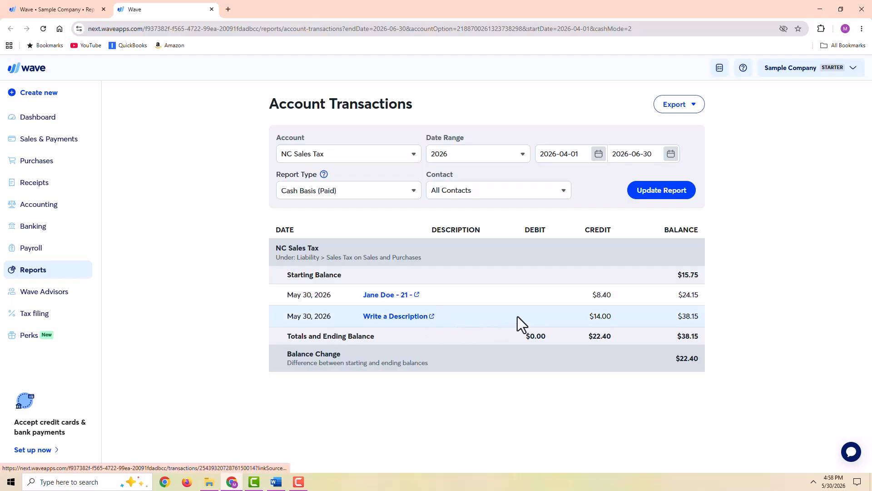
pyautogui.click(400, 317)
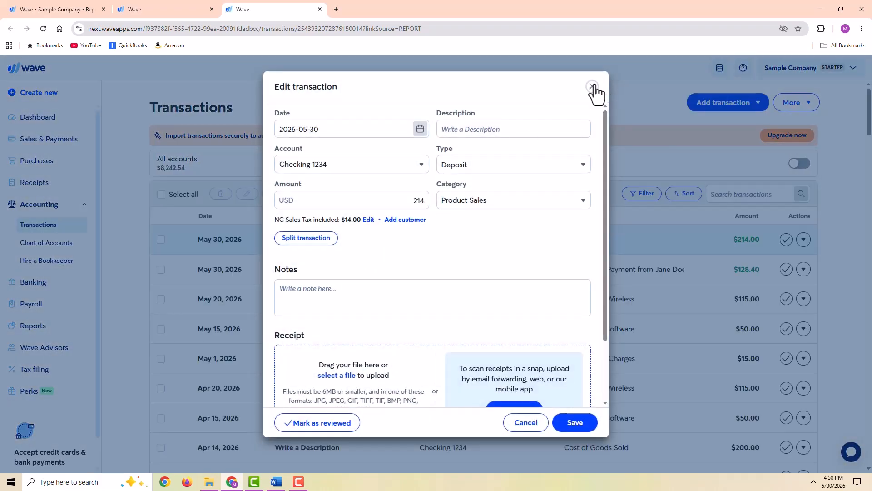
pyautogui.click(592, 86)
pyautogui.click(320, 9)
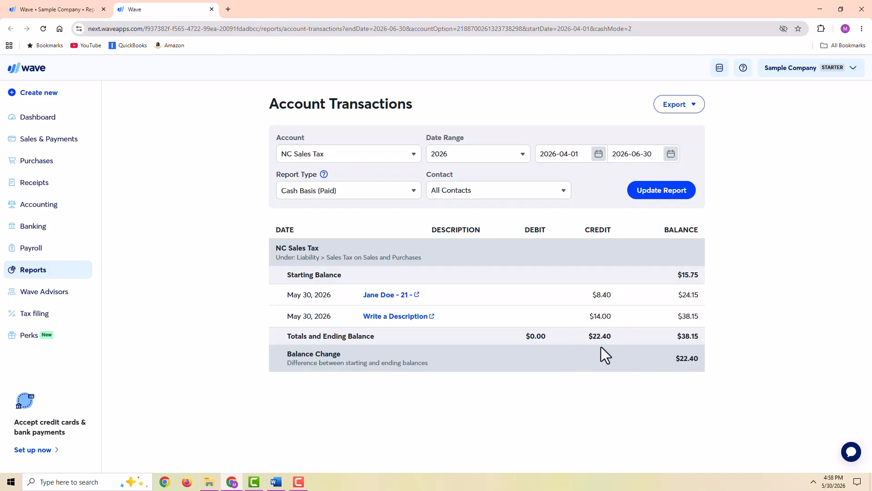
pyautogui.click(212, 9)
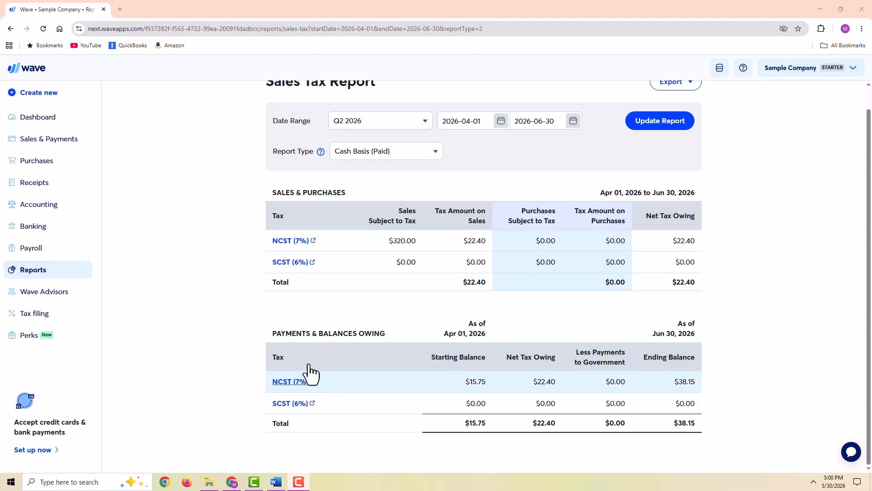
# Step: Update the Sales Tax Report for Q1 2026 and review the transactions behind its NCST (7%) amount
pyautogui.scroll(1, 323, 182)
pyautogui.click(375, 145)
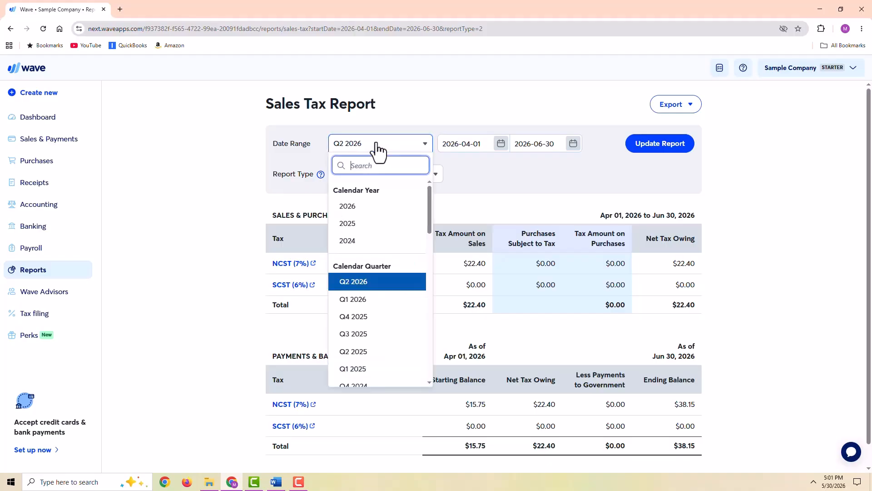
pyautogui.click(364, 301)
pyautogui.click(668, 145)
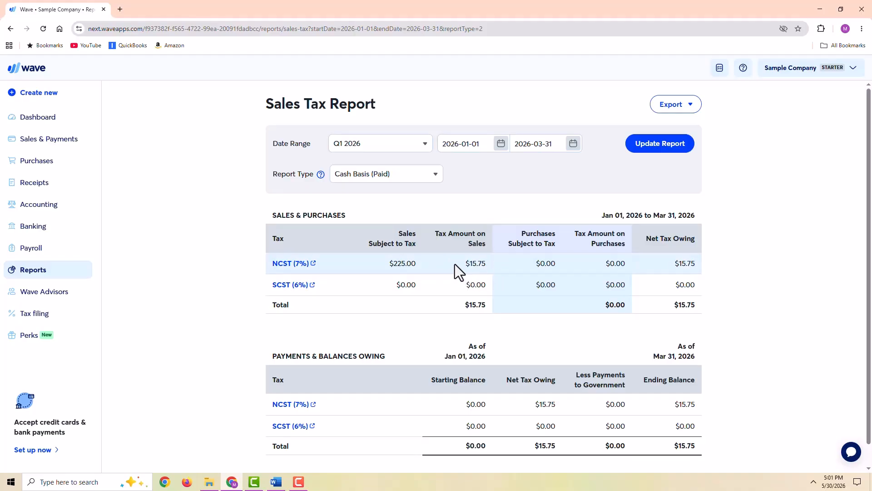
pyautogui.click(298, 264)
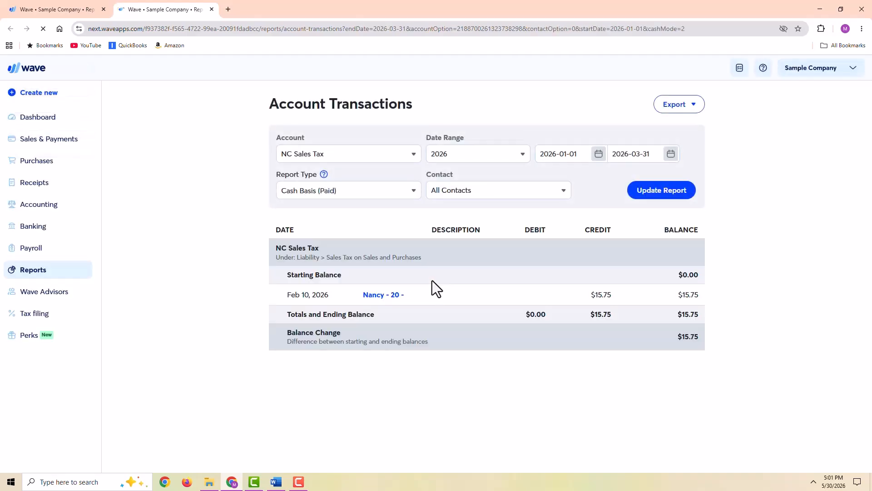
pyautogui.click(212, 9)
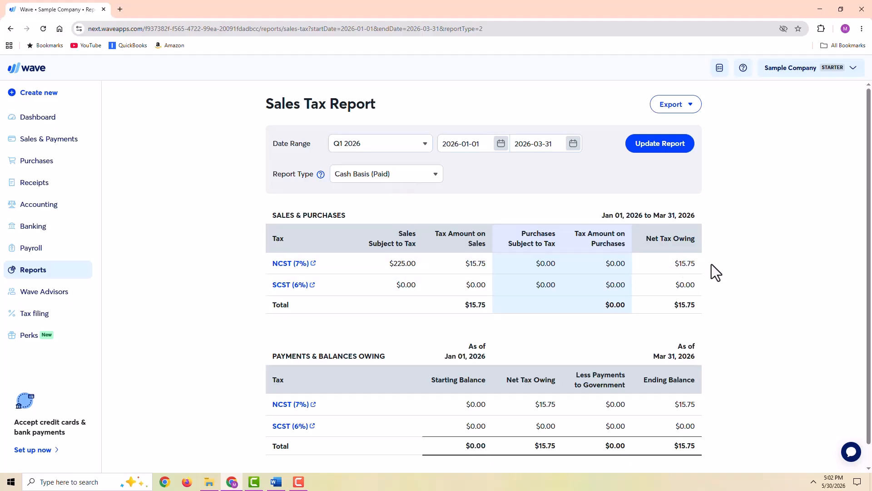
# Step: Switch the Sales Tax Report back to Q2 2026 and update it to review the starting balance
pyautogui.click(369, 145)
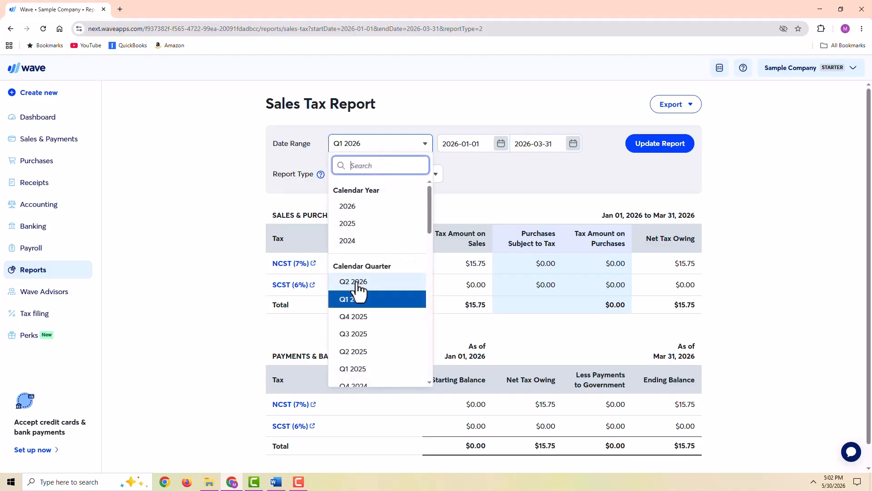
pyautogui.click(373, 282)
pyautogui.click(663, 146)
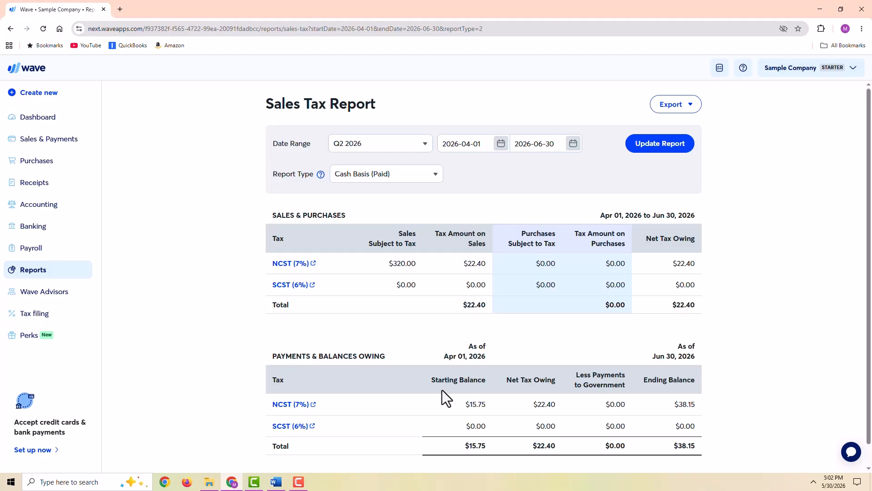
# Step: Start a new withdrawal in the accounting transactions with an amount of 15.75
pyautogui.click(28, 207)
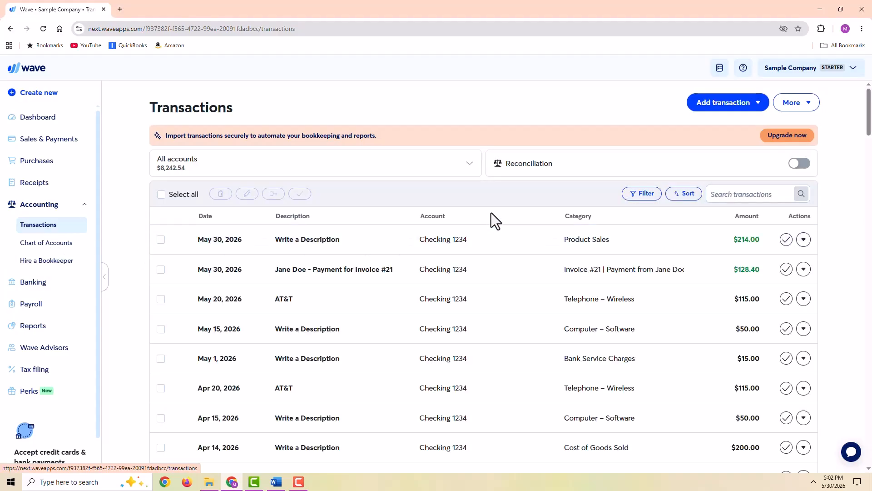
pyautogui.click(711, 109)
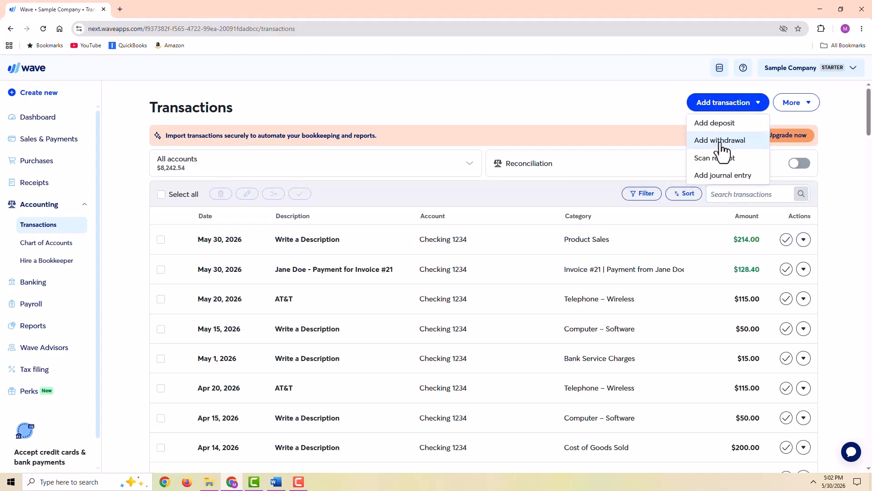
pyautogui.click(714, 140)
pyautogui.click(387, 197)
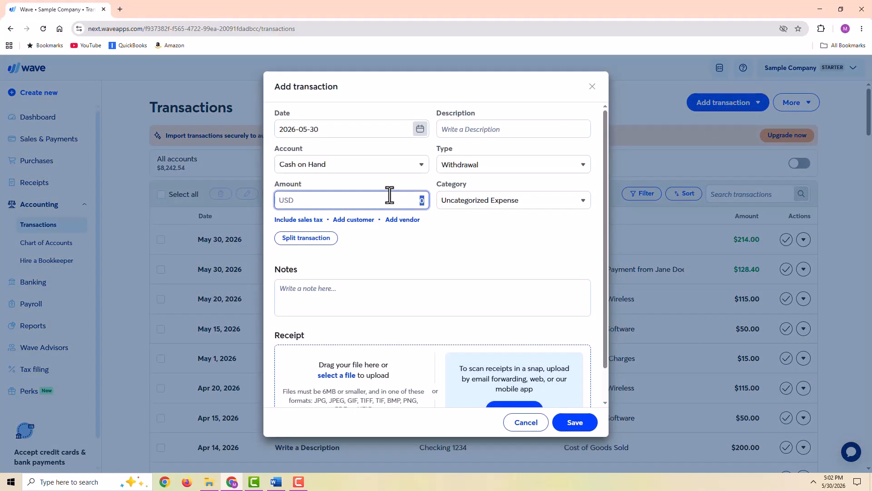
pyautogui.write('15.75')
# Step: Set the withdrawal's date to 2026-04-15
pyautogui.click(419, 130)
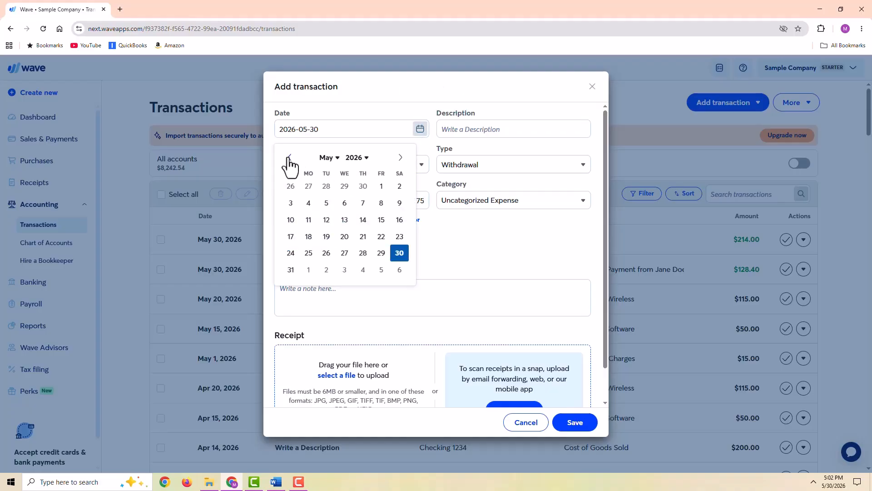
pyautogui.click(290, 158)
pyautogui.click(289, 158)
pyautogui.click(400, 159)
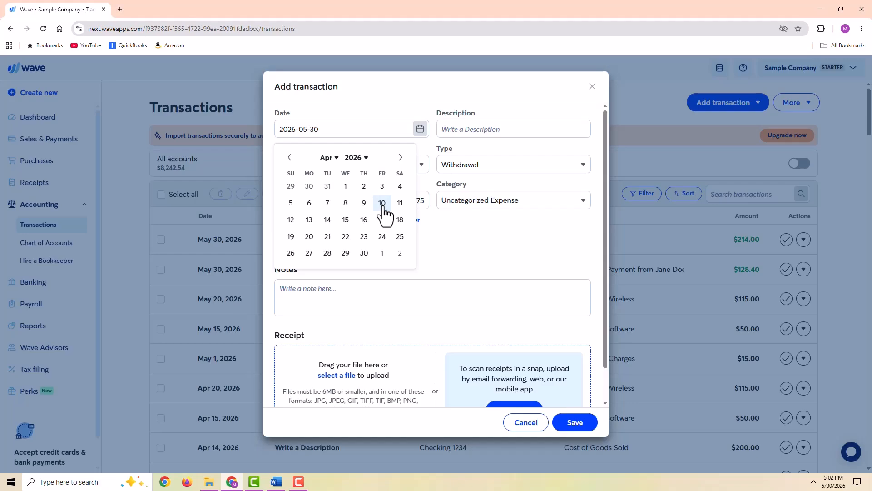
pyautogui.click(344, 220)
# Step: Set the withdrawal's account to Checking 1234 and categorize it as a Sales Tax Payment To Government for NC Sales Tax
pyautogui.click(383, 172)
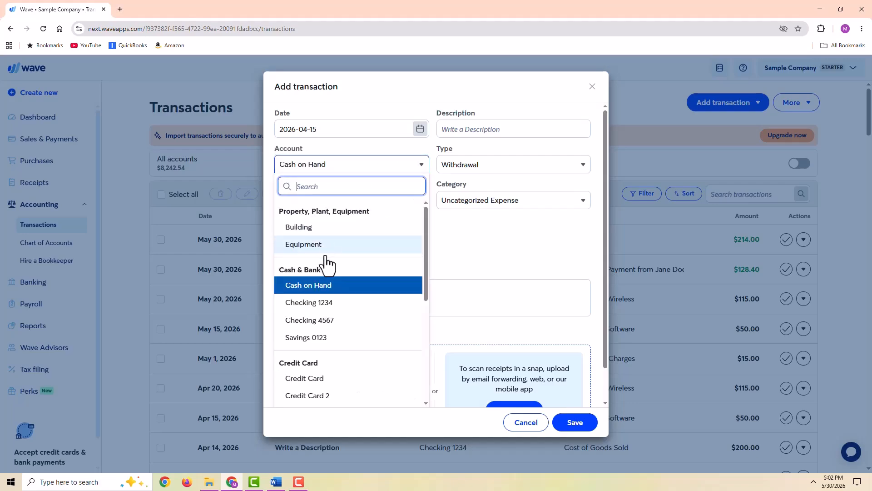
pyautogui.click(324, 303)
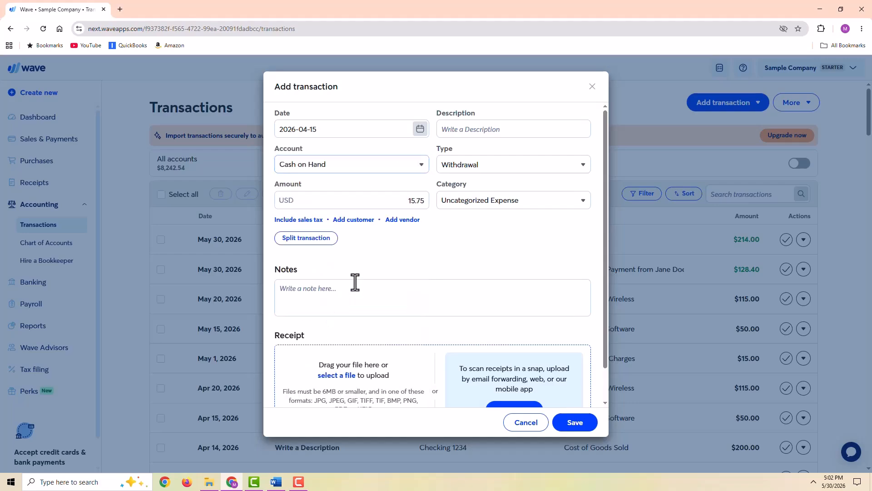
pyautogui.click(504, 200)
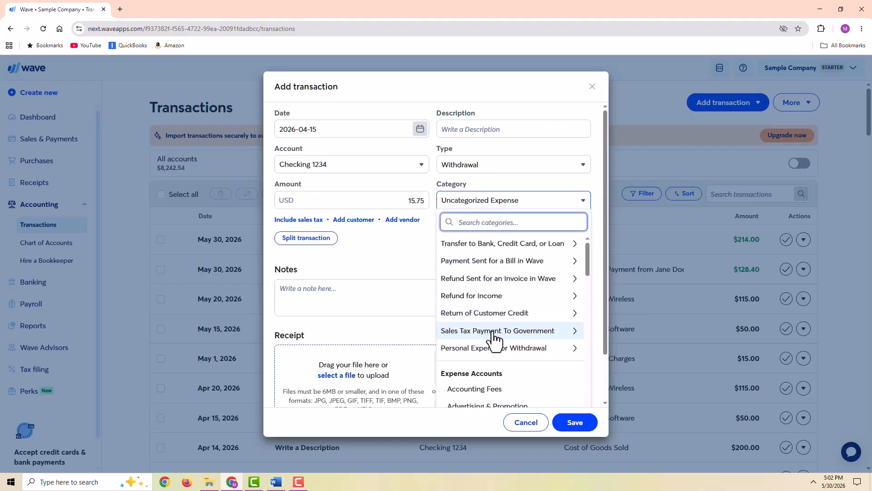
pyautogui.click(529, 331)
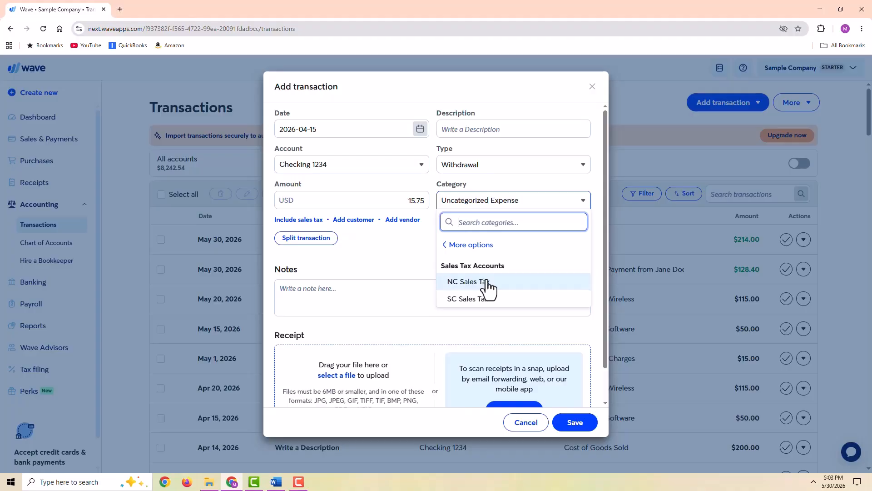
pyautogui.click(487, 284)
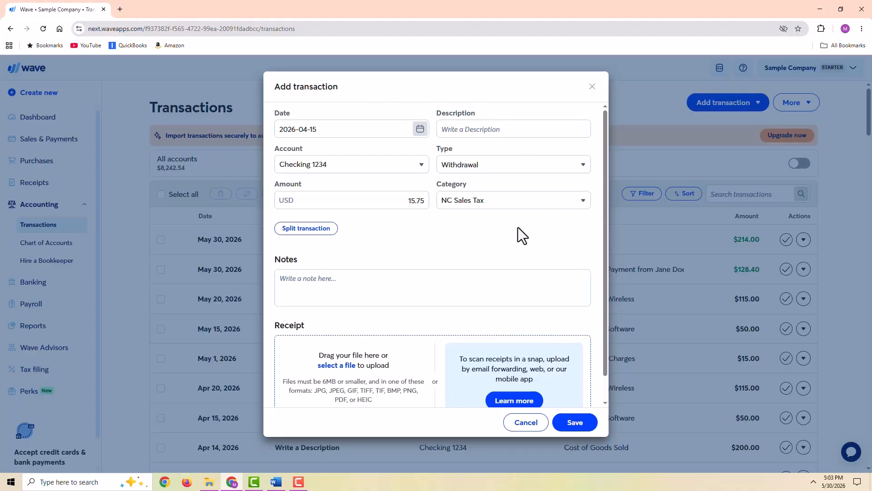
# Step: Describe the withdrawal as "sales tax payment to NC" and save the transaction
pyautogui.click(498, 131)
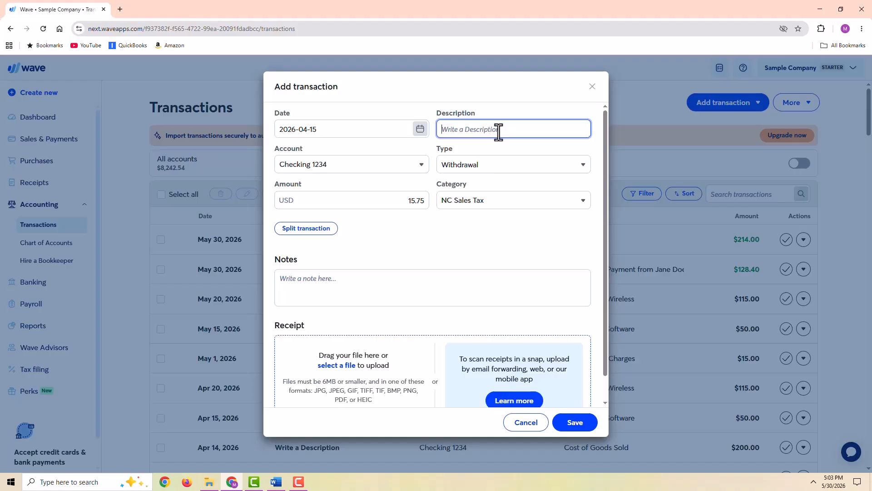
pyautogui.write('sales tax payment to NC')
pyautogui.click(576, 424)
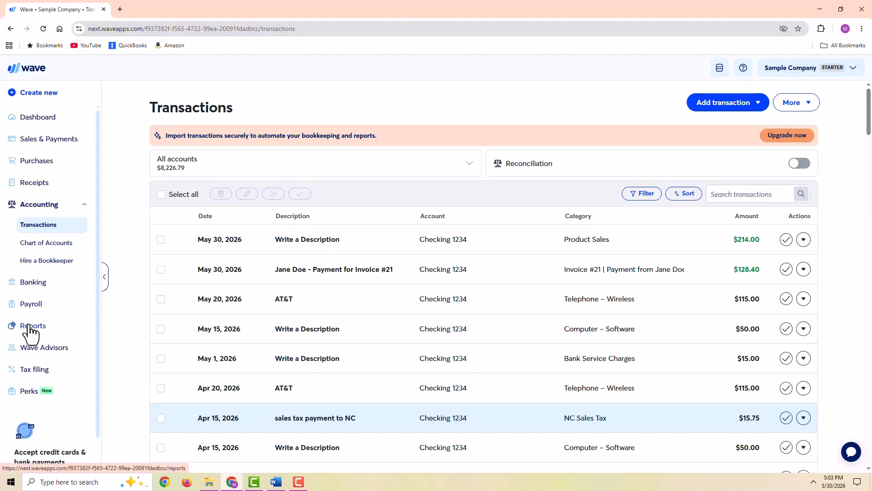
# Step: Reopen the Sales Tax Report, update it for Q1 2026, and review the payments and balances owing
pyautogui.click(28, 330)
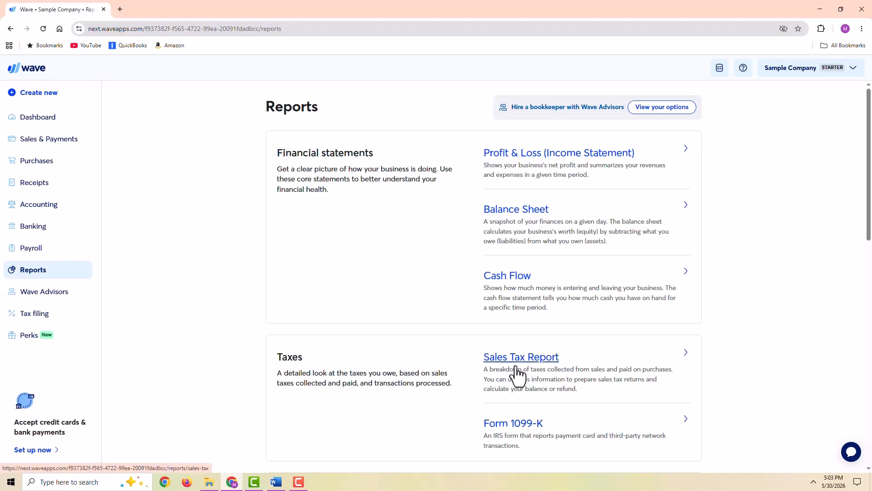
pyautogui.click(509, 362)
pyautogui.click(375, 146)
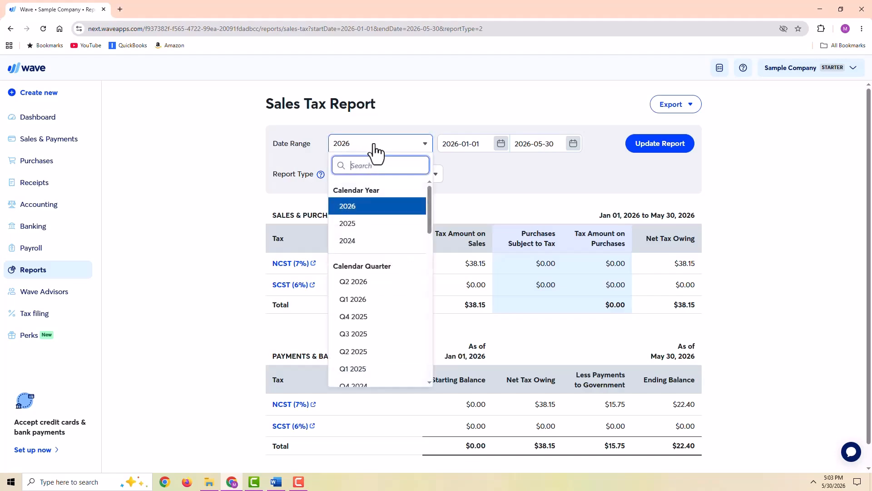
pyautogui.scroll(-2, 368, 332)
pyautogui.click(373, 255)
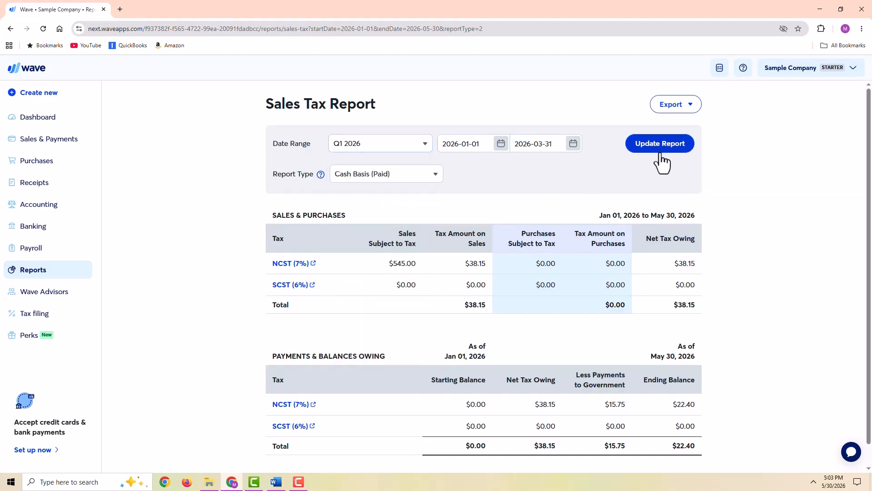
pyautogui.click(662, 162)
pyautogui.scroll(-1, 708, 394)
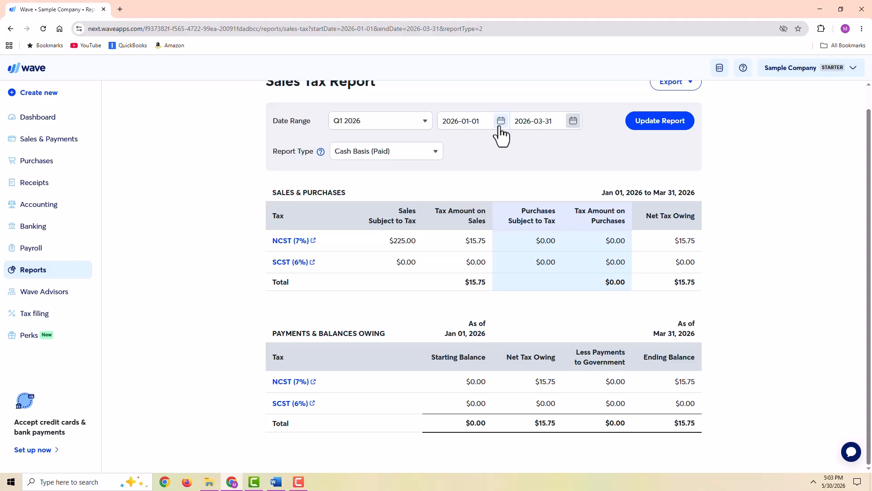
# Step: Update the Sales Tax Report for Q2 2026 to check the recorded payment to the government
pyautogui.click(383, 131)
pyautogui.click(363, 264)
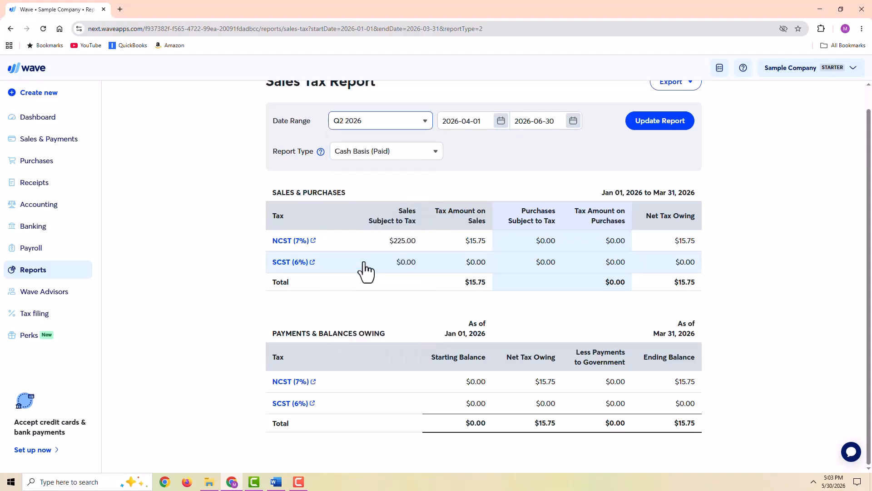
pyautogui.click(680, 126)
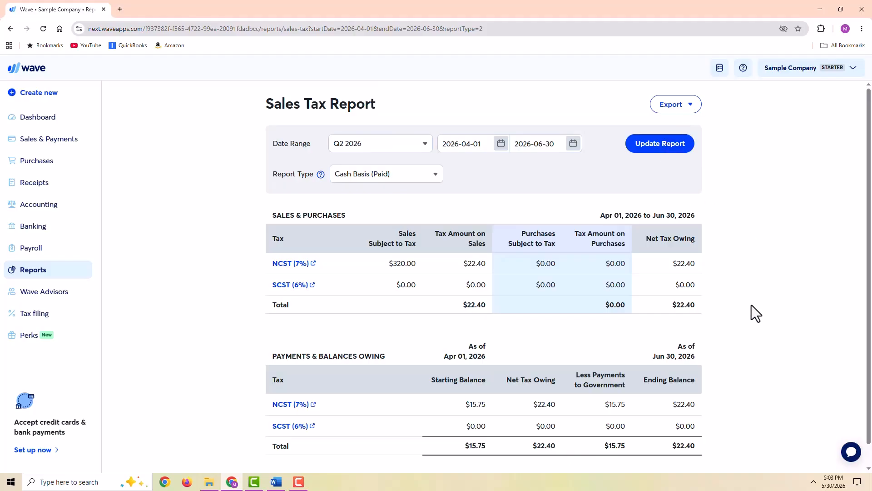